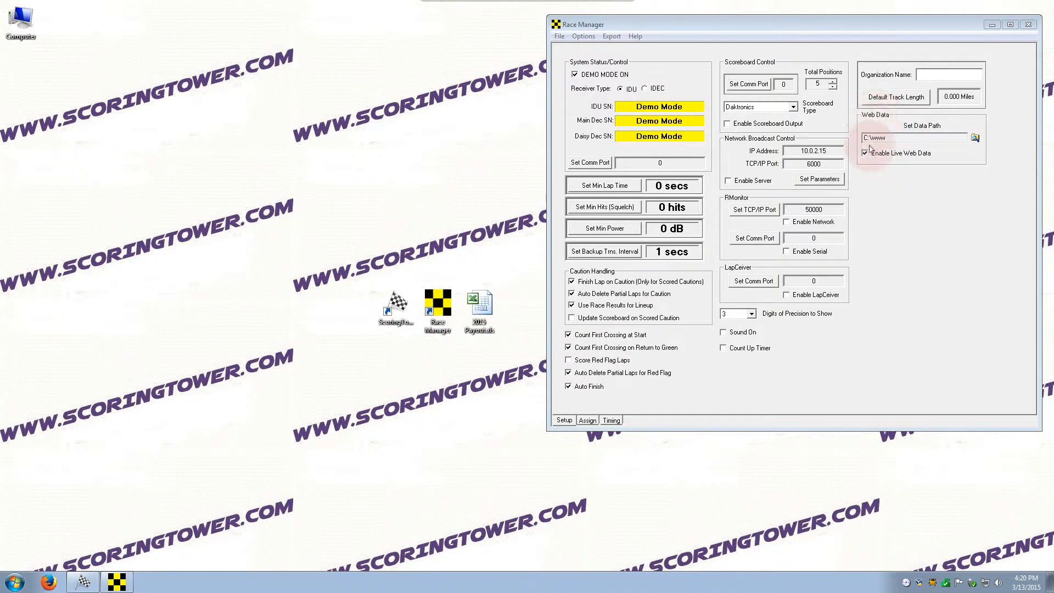
# Step: Note the C:\www web data path, then browse to C:\www and select racedata.xml (2.42 KB)
pyautogui.doubleClick(908, 138)
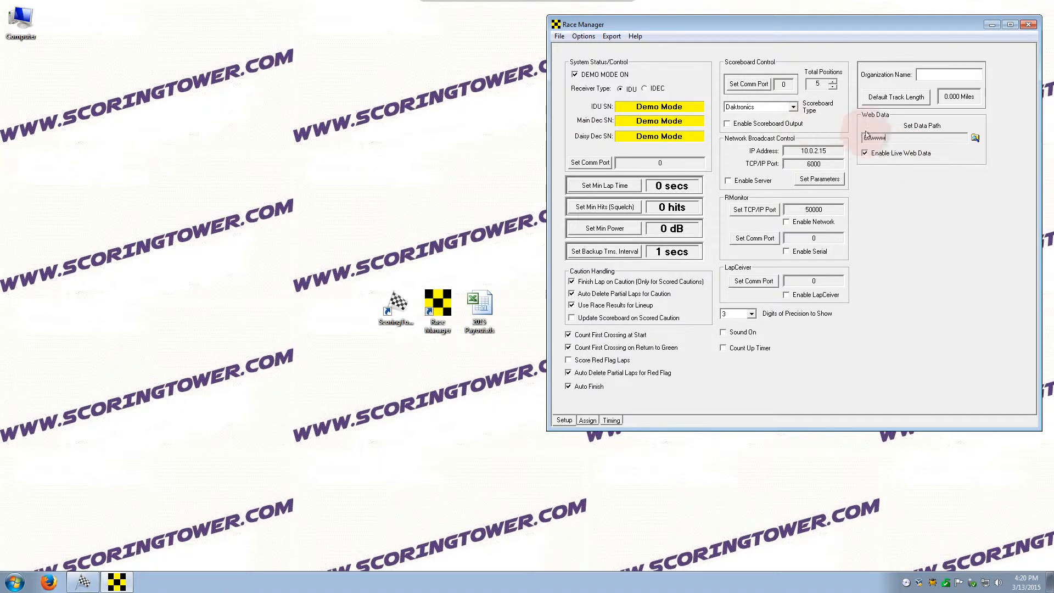
pyautogui.doubleClick(31, 31)
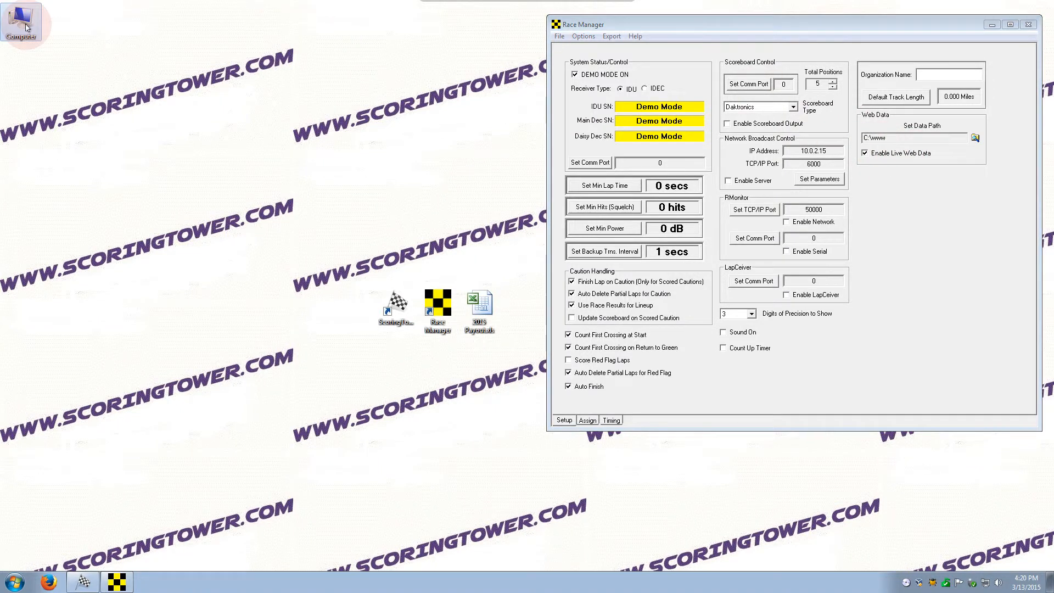
pyautogui.doubleClick(514, 268)
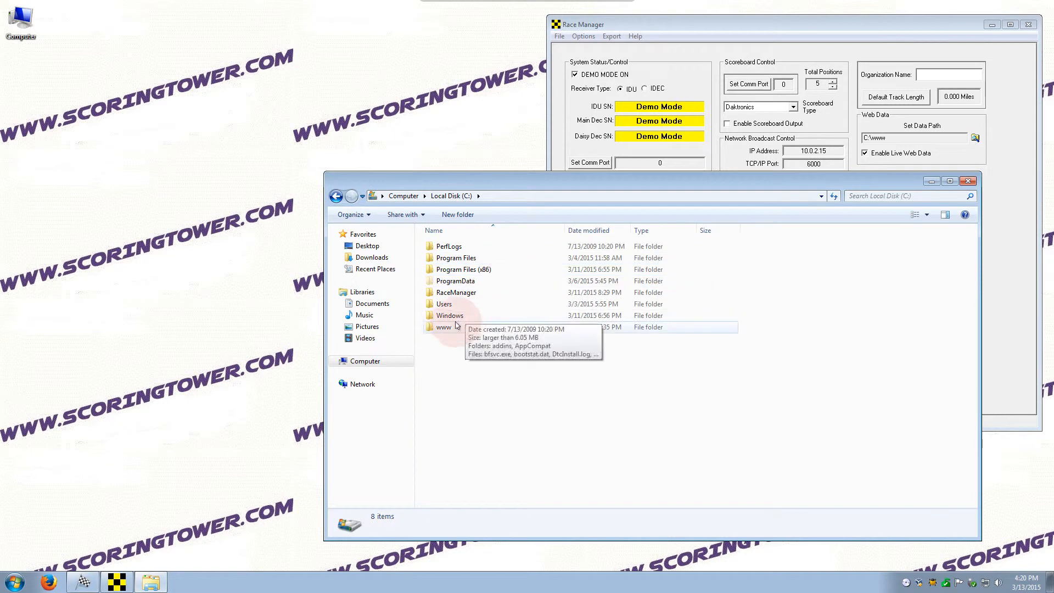
pyautogui.click(477, 326)
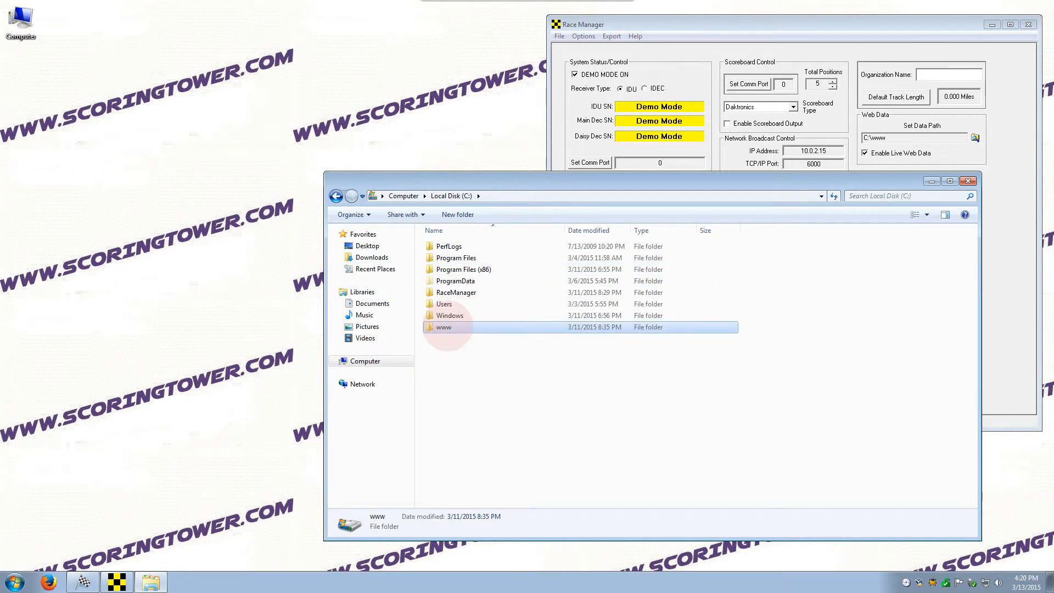
pyautogui.doubleClick(458, 326)
pyautogui.click(462, 249)
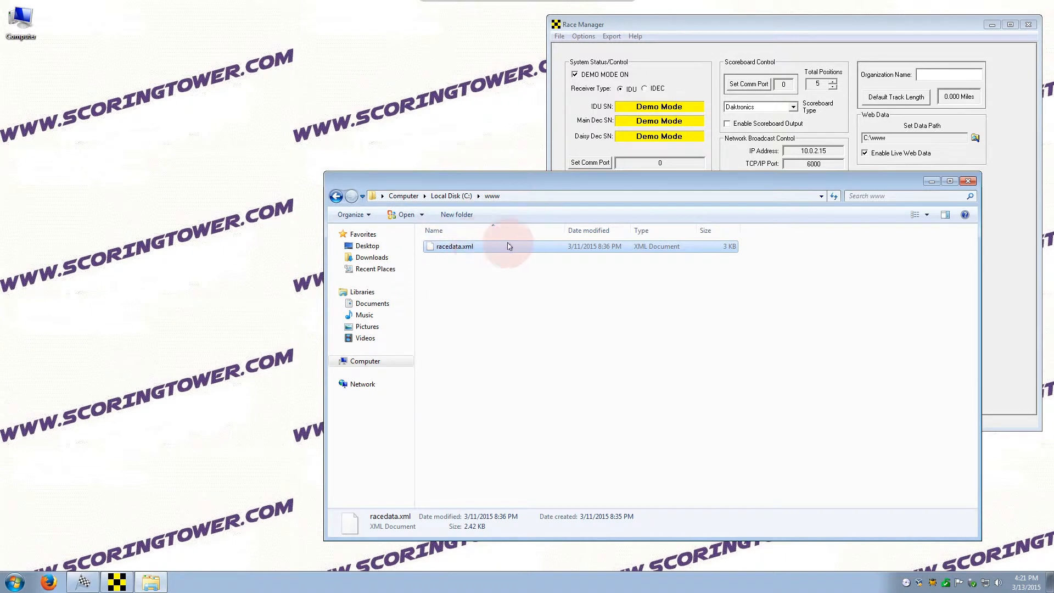
# Step: Close the www folder, glance at the On Track Assign page, and return to Setup
pyautogui.click(968, 181)
pyautogui.moveTo(863, 138); pyautogui.dragTo(887, 140)
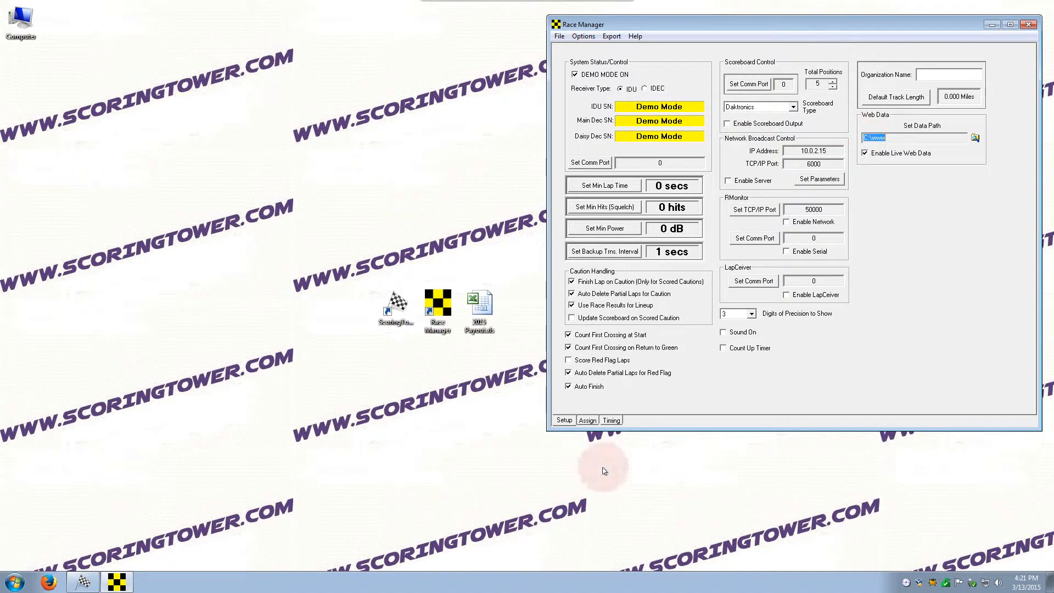
pyautogui.click(588, 421)
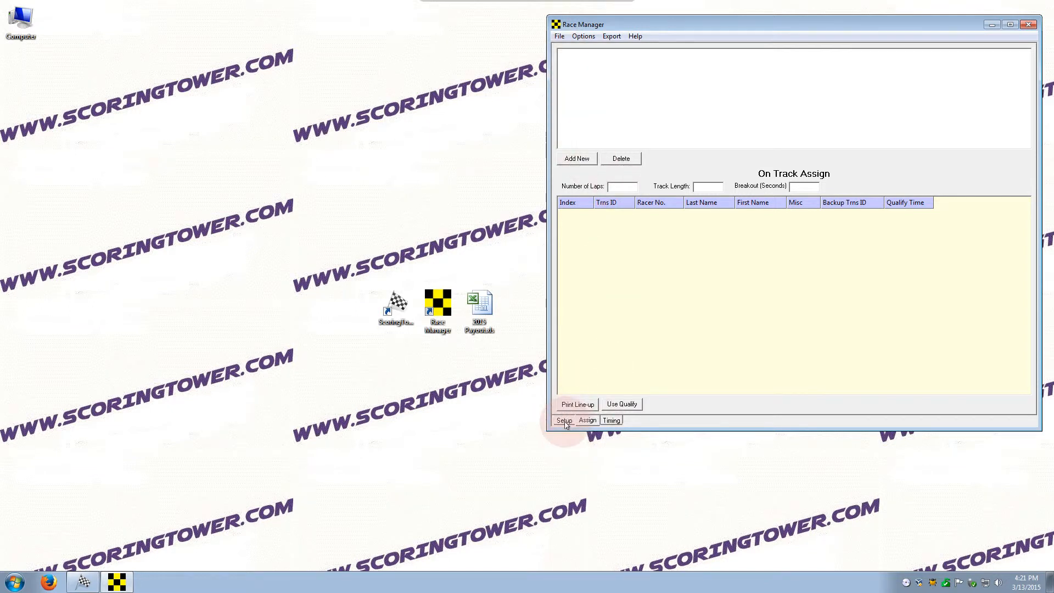
pyautogui.click(565, 421)
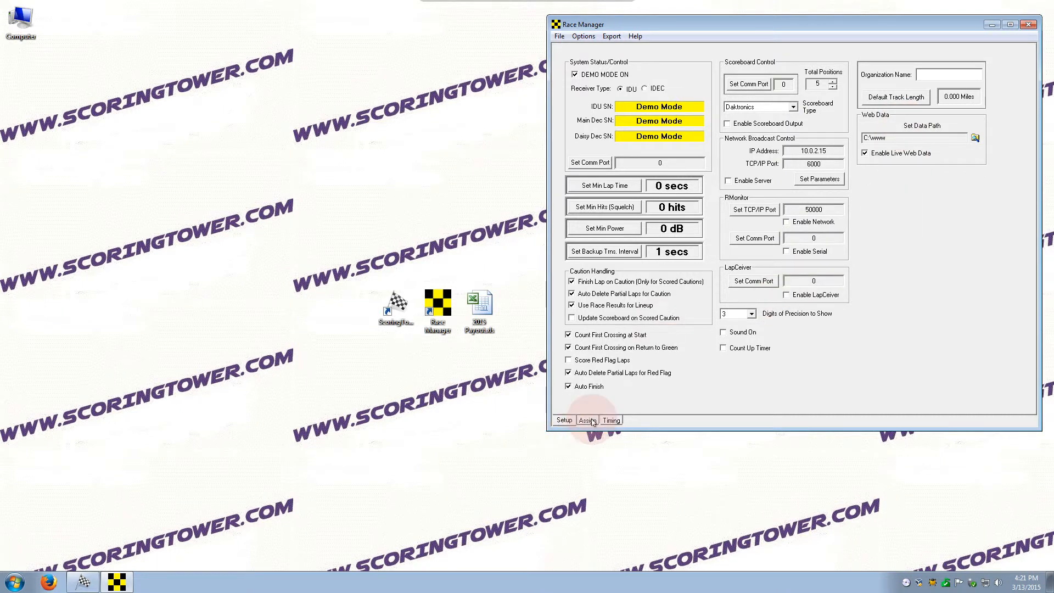
pyautogui.click(587, 421)
pyautogui.click(565, 421)
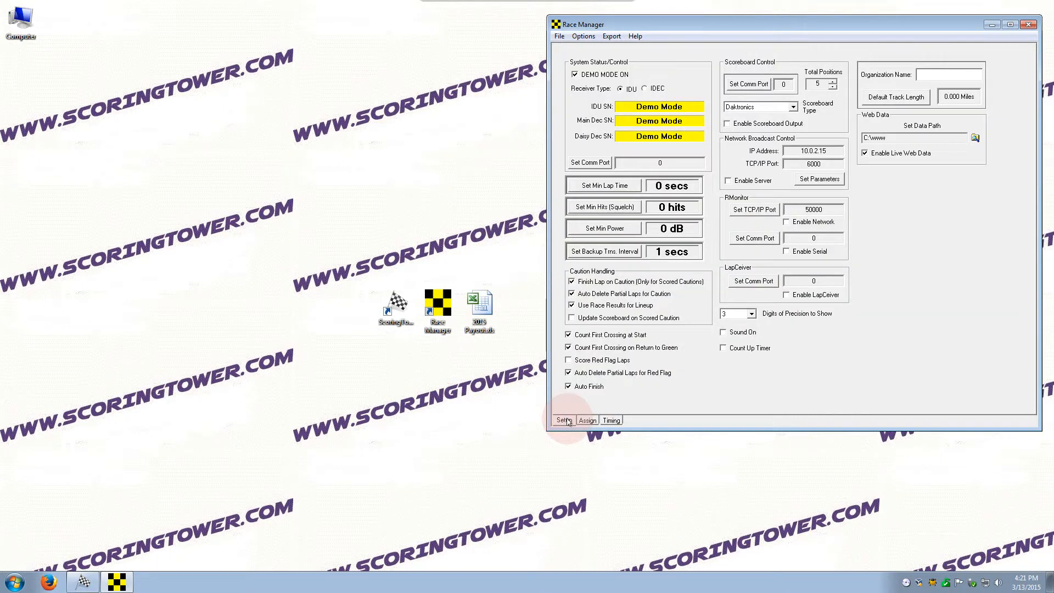
# Step: Browse to C:\RaceManager\Assign and confirm the folder is empty
pyautogui.doubleClick(20, 32)
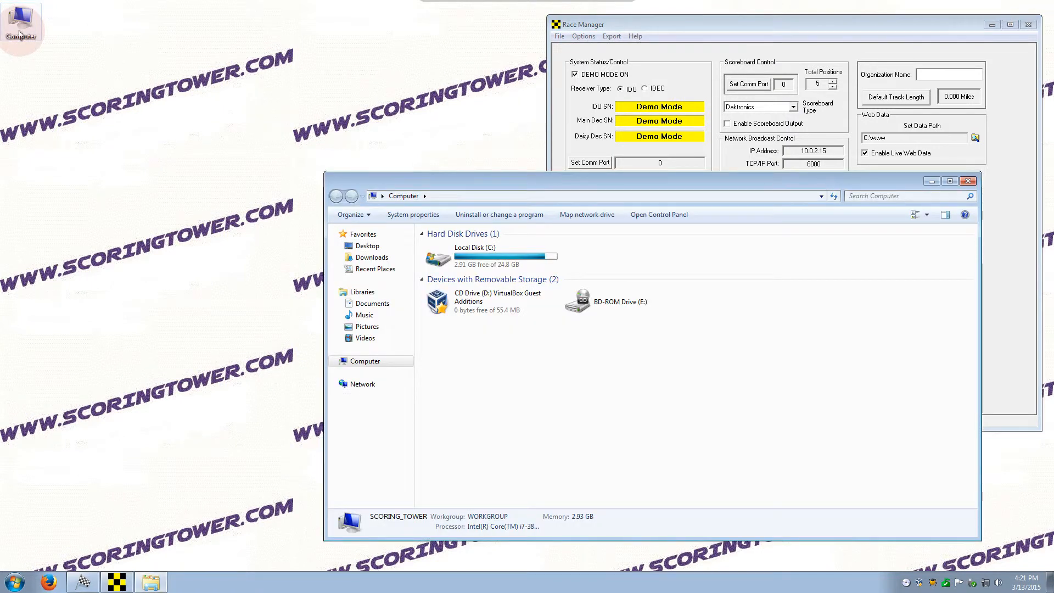
pyautogui.doubleClick(439, 253)
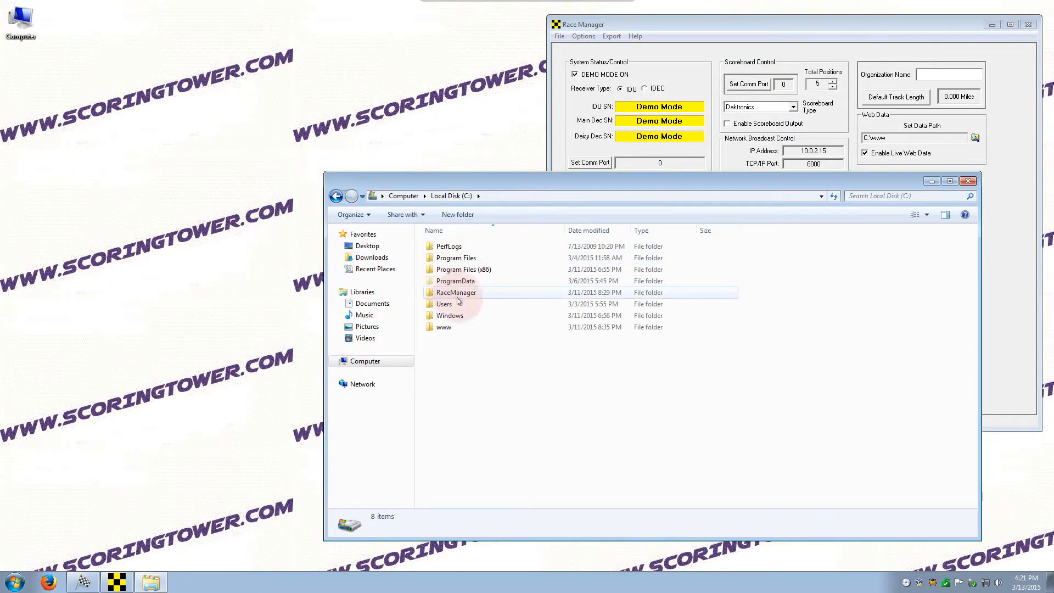
pyautogui.doubleClick(460, 259)
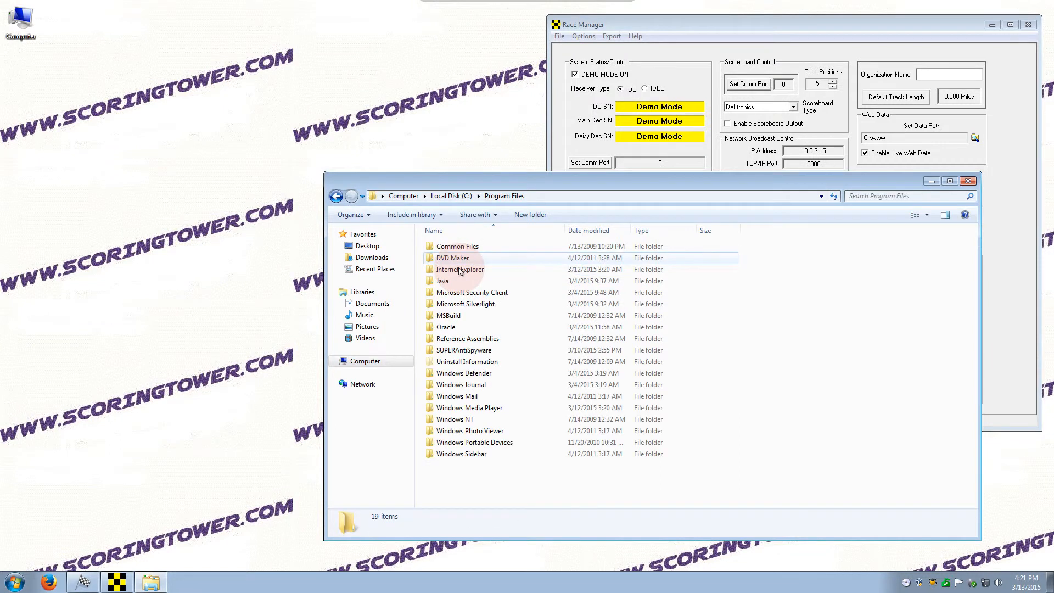
pyautogui.click(336, 196)
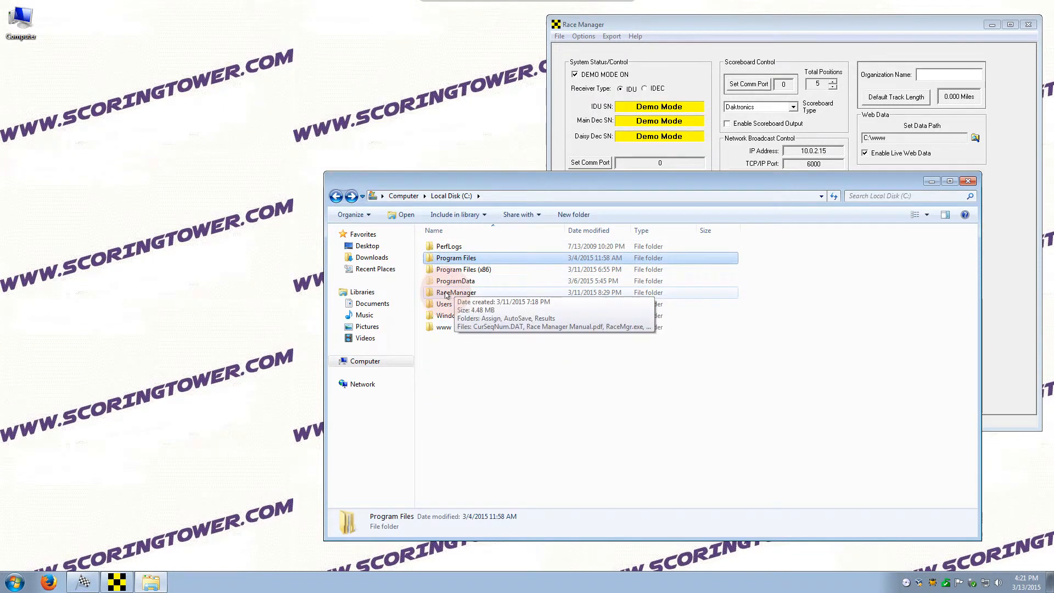
pyautogui.doubleClick(462, 294)
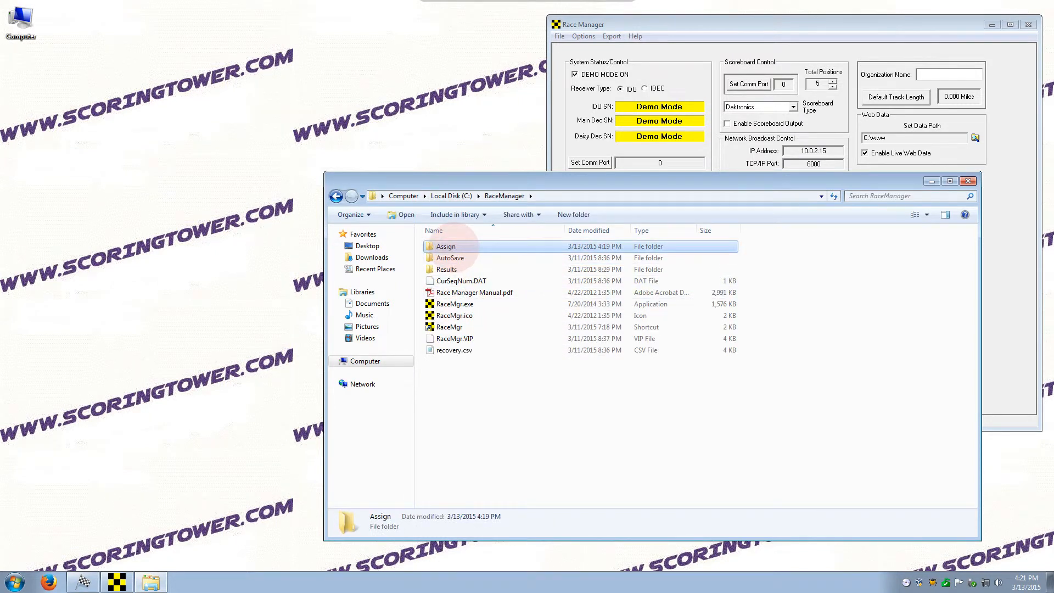
pyautogui.doubleClick(456, 247)
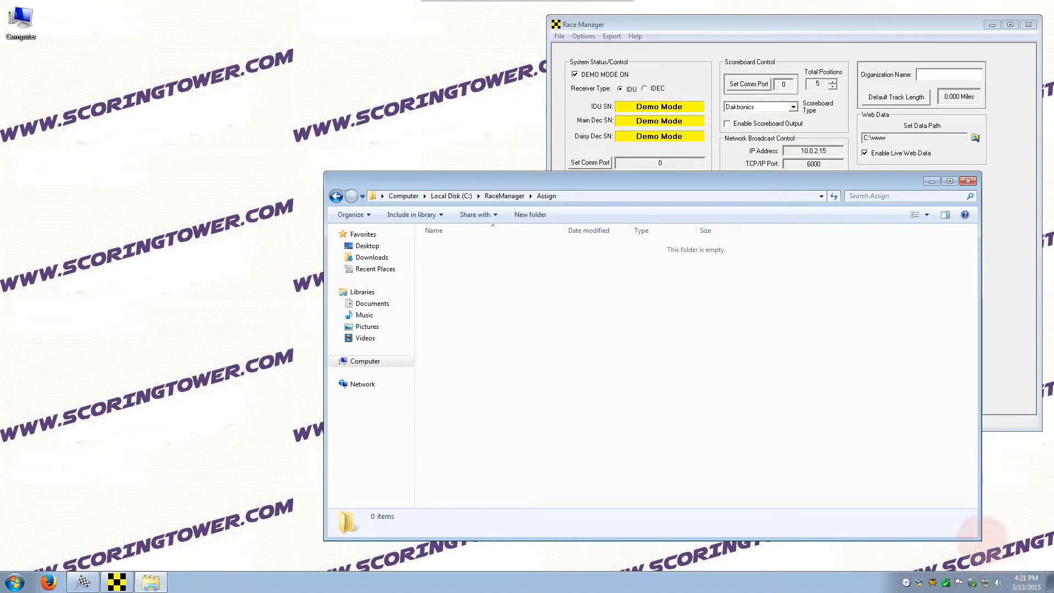
# Step: Close the Assign folder and show Race Manager's empty On Track Assign page
pyautogui.moveTo(980, 538); pyautogui.dragTo(827, 506)
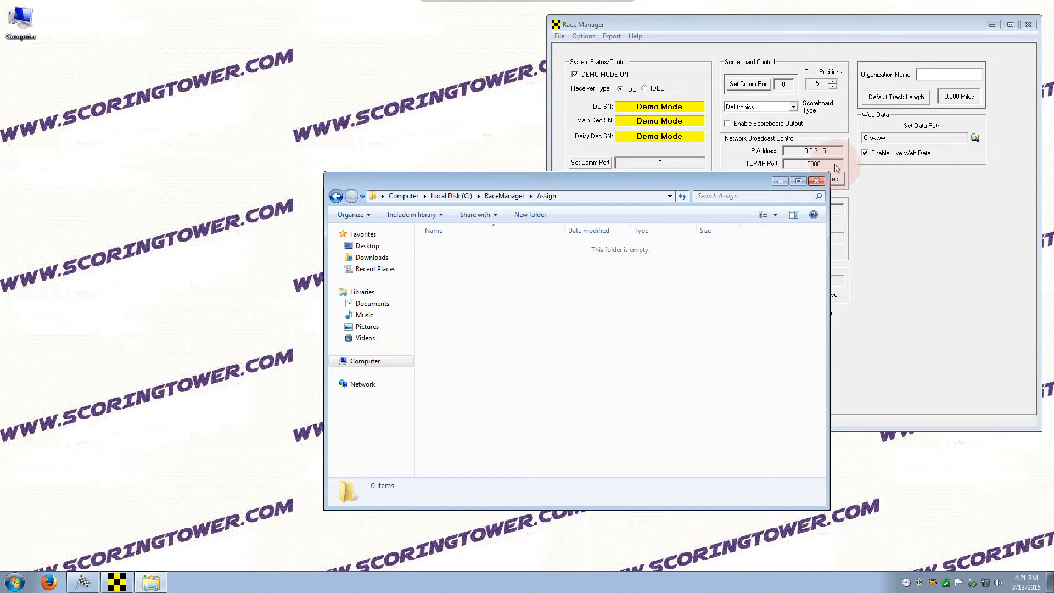
pyautogui.click(815, 181)
pyautogui.click(587, 420)
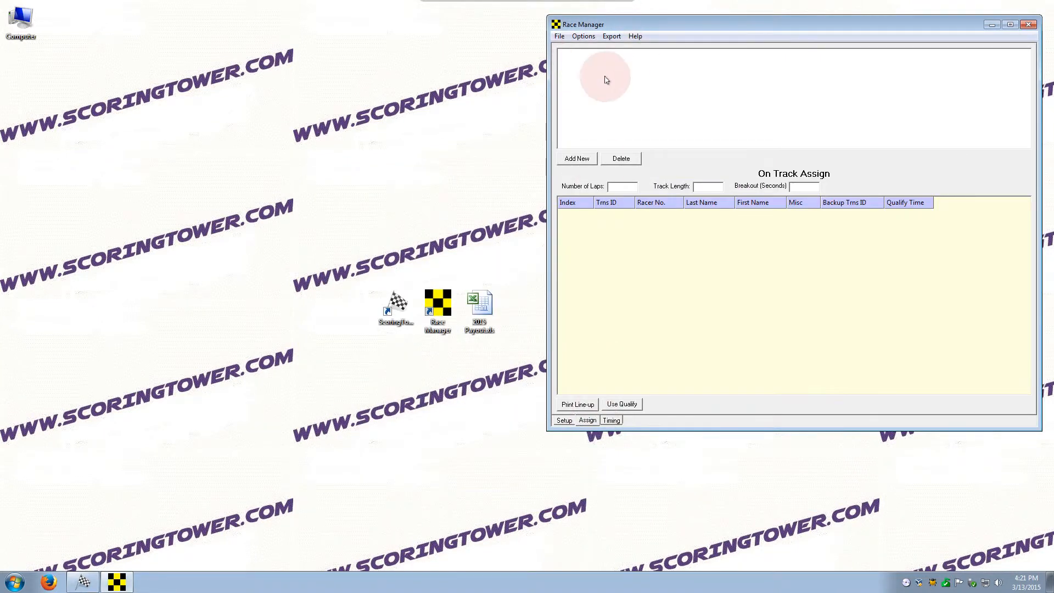
# Step: Review the Timing, Assign and Setup pages and the C:\www path, then bring Scoring Tower forward
pyautogui.click(609, 421)
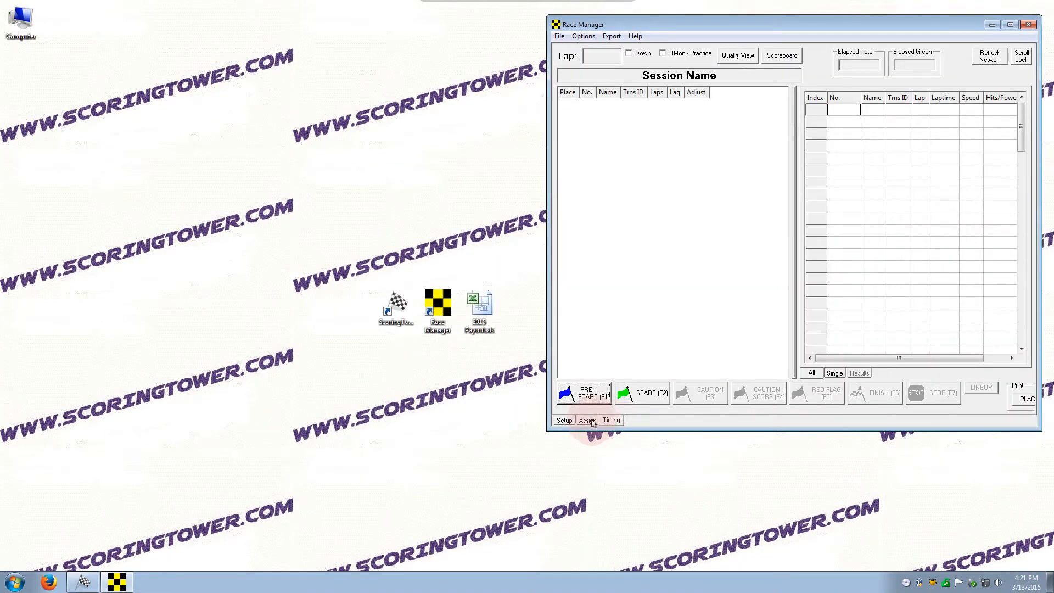
pyautogui.click(588, 421)
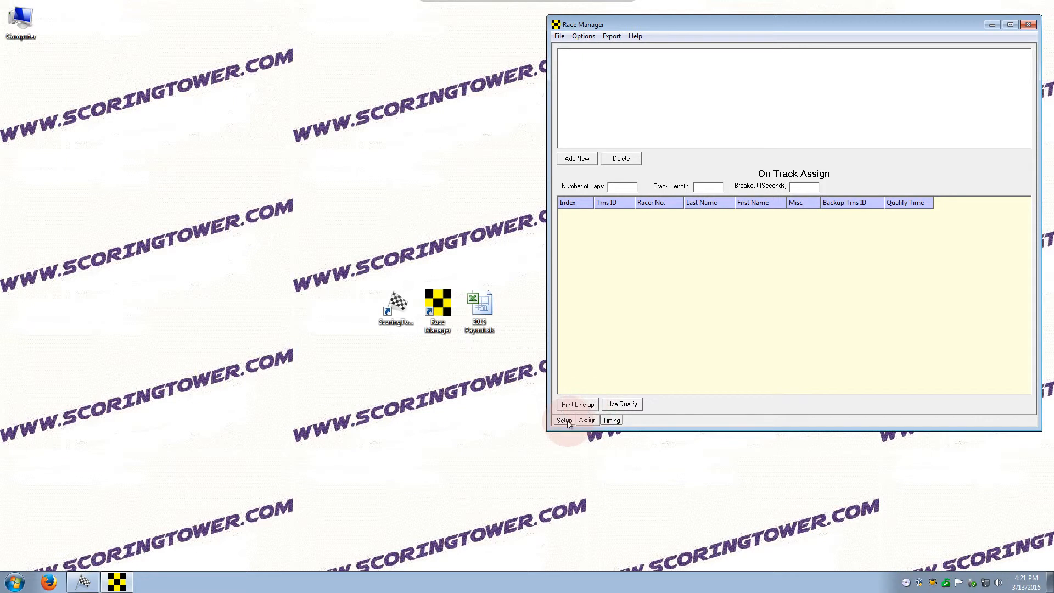
pyautogui.click(565, 420)
pyautogui.click(875, 138)
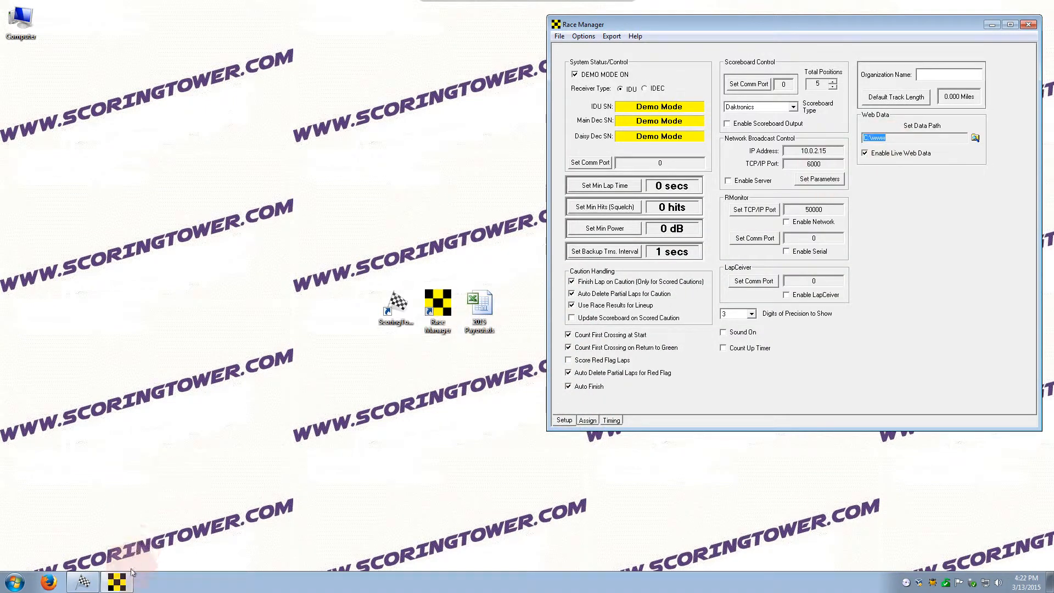
pyautogui.click(83, 582)
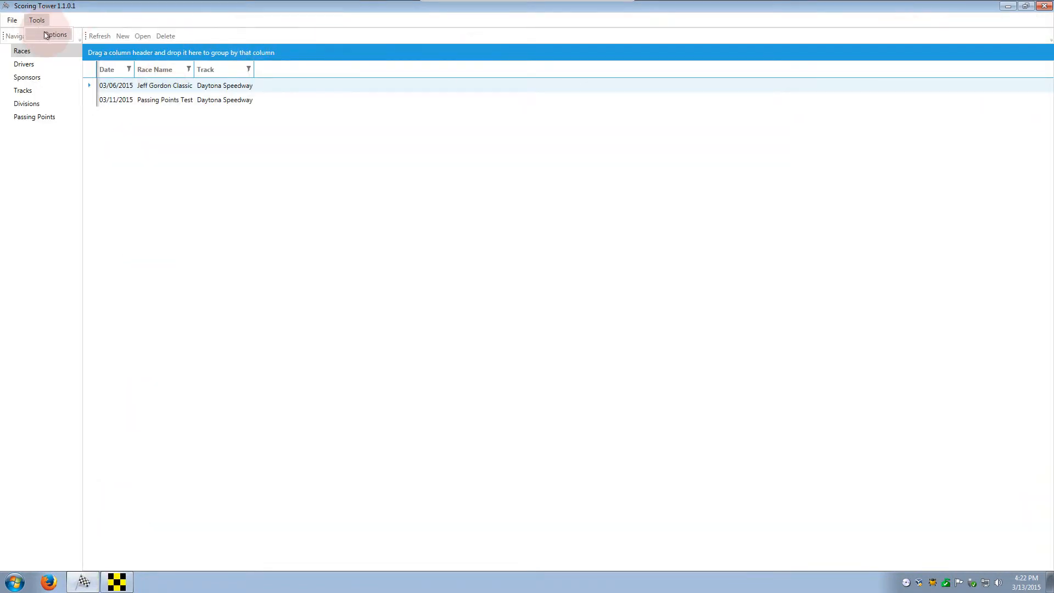
pyautogui.click(53, 34)
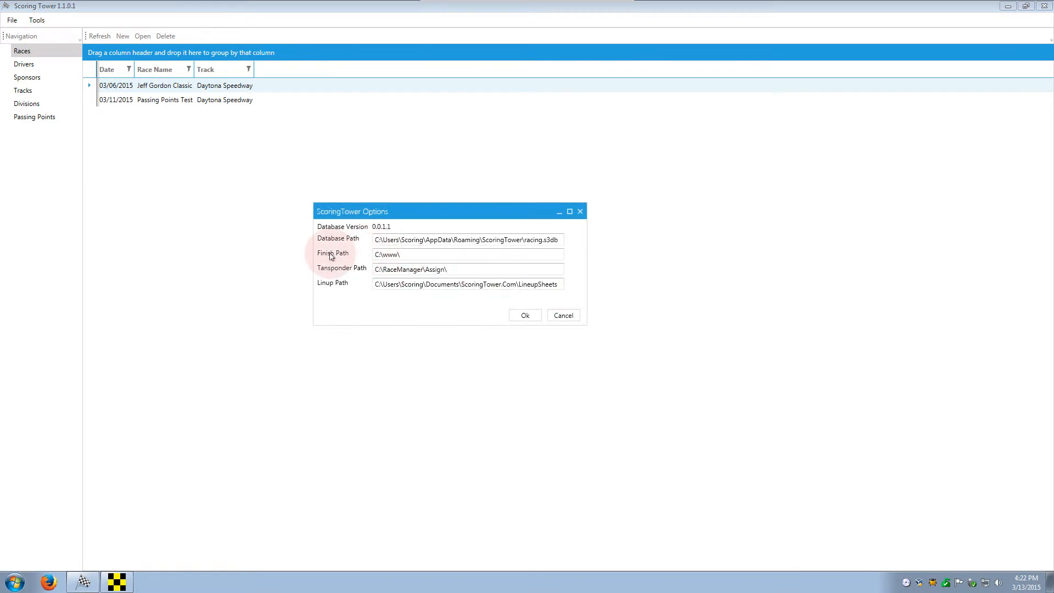
pyautogui.moveTo(403, 255); pyautogui.dragTo(372, 257)
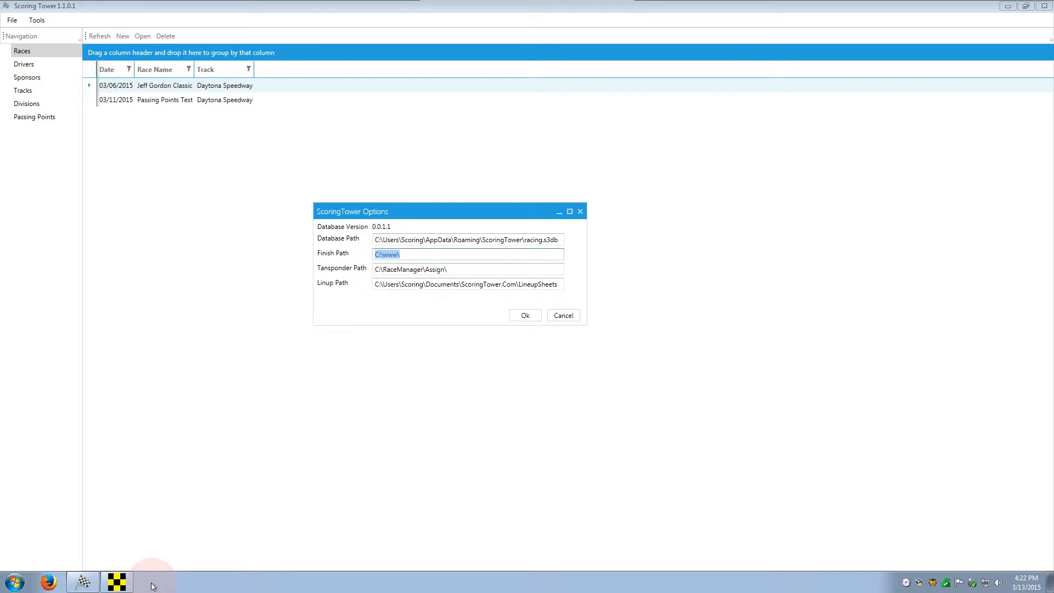
pyautogui.click(116, 582)
pyautogui.moveTo(864, 137); pyautogui.dragTo(885, 147)
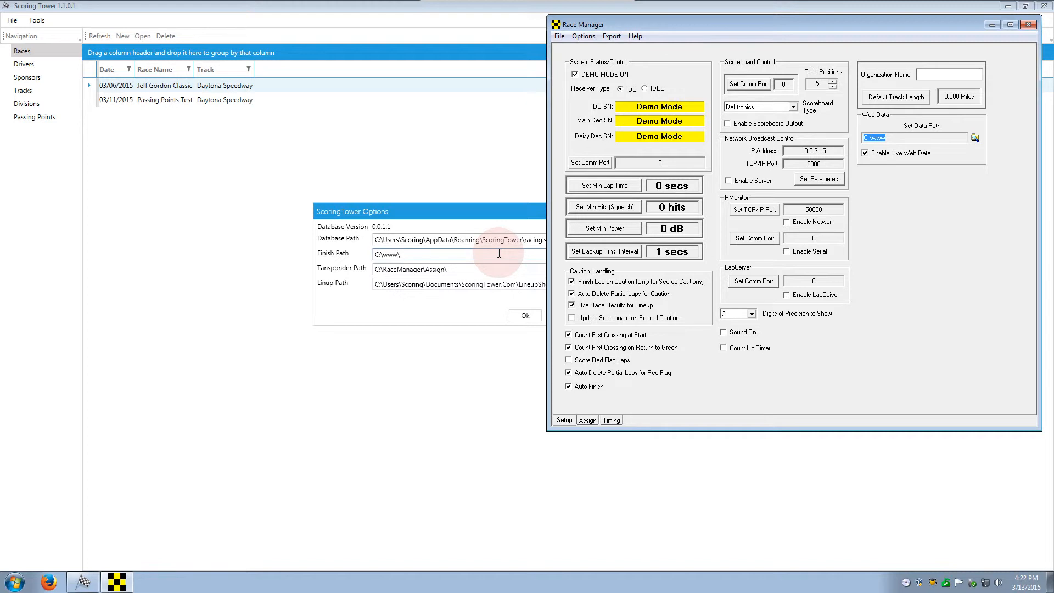
pyautogui.click(995, 26)
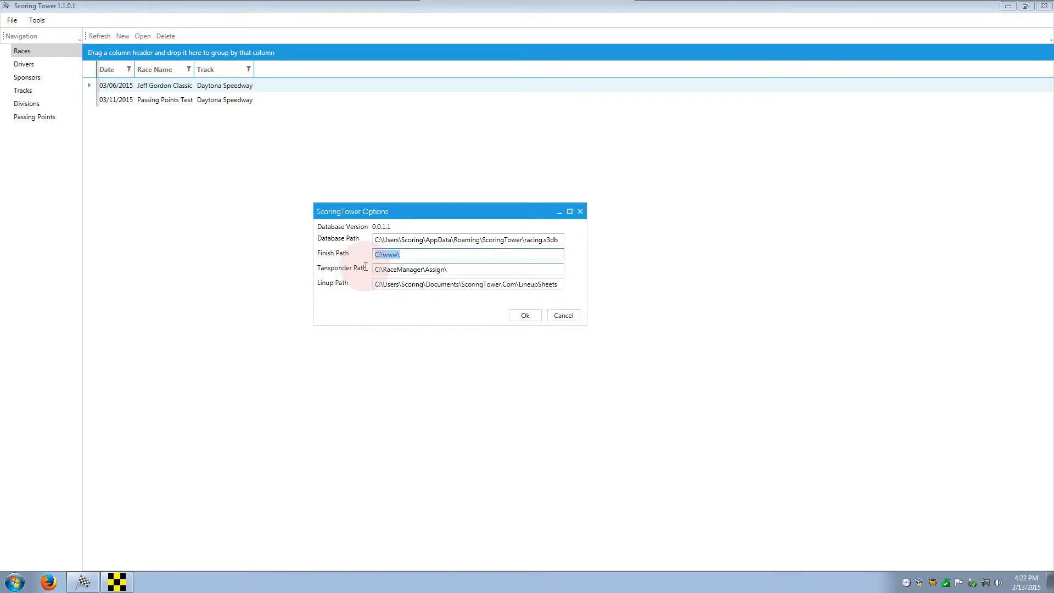
pyautogui.moveTo(459, 270); pyautogui.dragTo(371, 275)
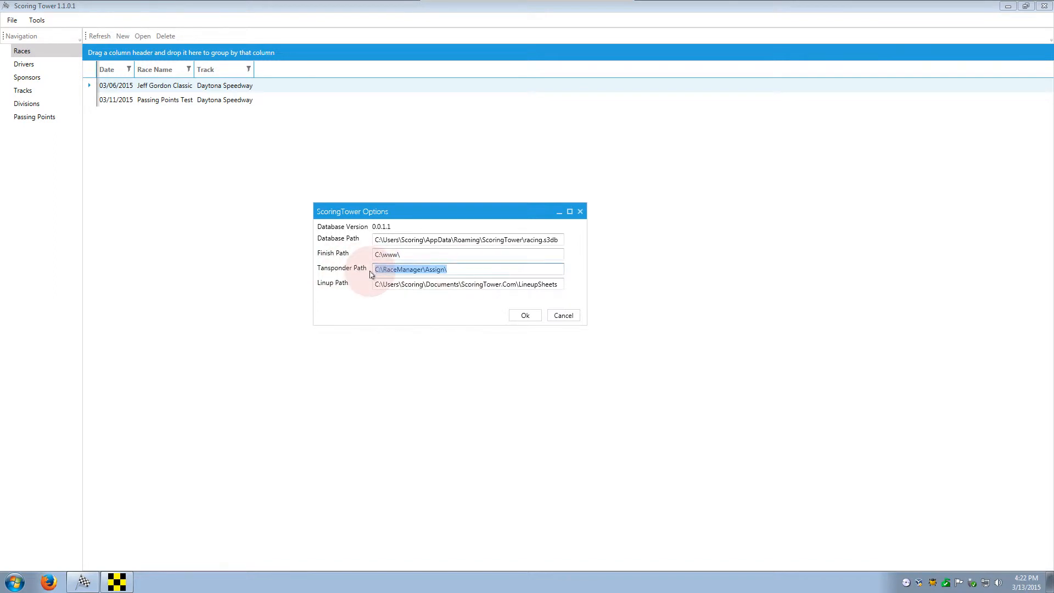
pyautogui.moveTo(454, 271)
pyautogui.mouseDown()
pyautogui.moveTo(377, 269)
pyautogui.moveTo(445, 274)
pyautogui.mouseUp()
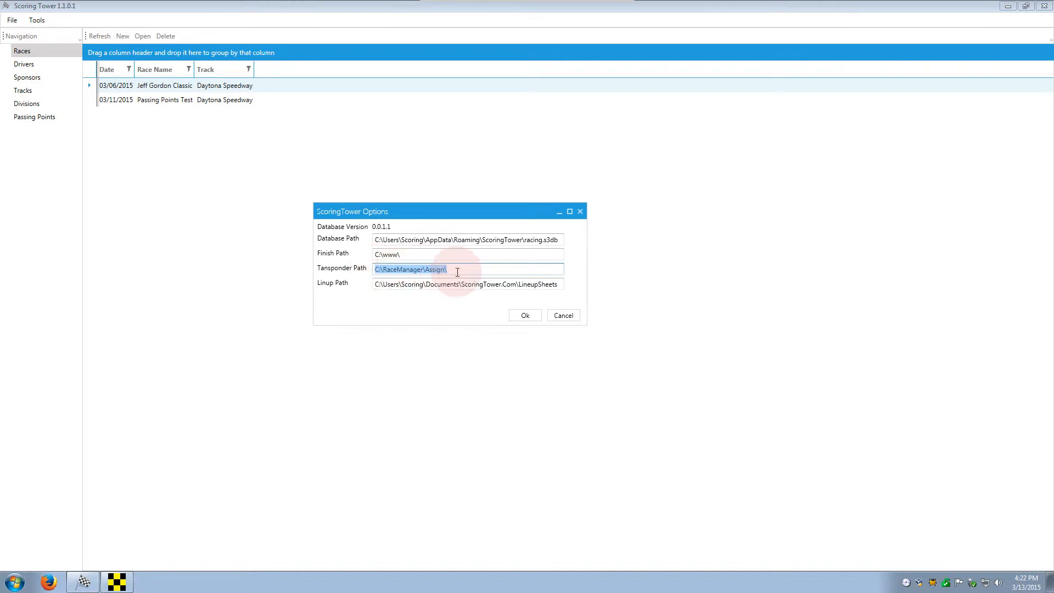
# Step: Recheck Race Manager, then cancel the ScoringTower Options without saving changes
pyautogui.click(116, 581)
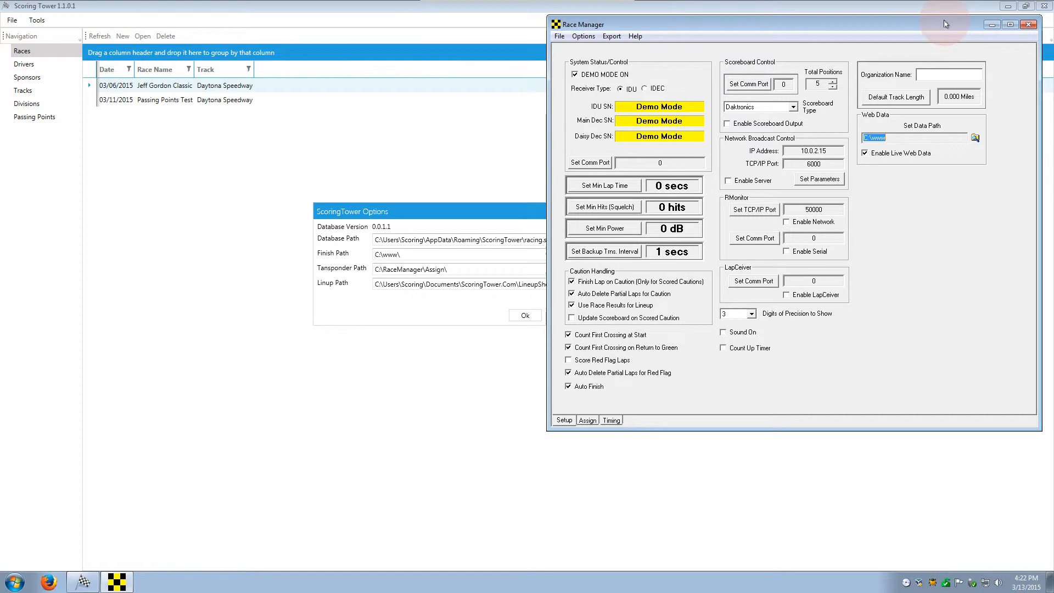
pyautogui.click(490, 265)
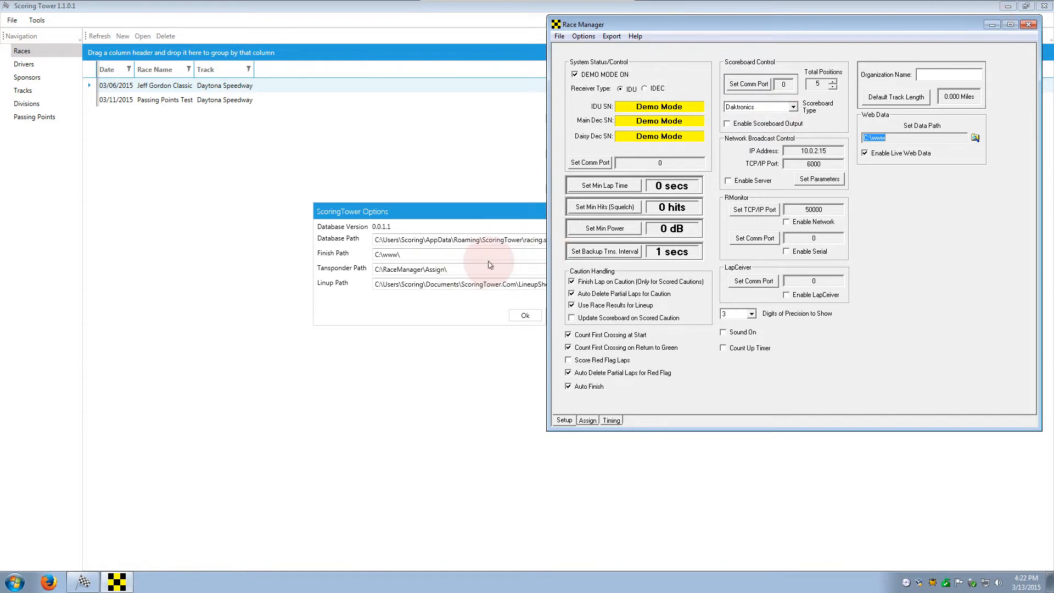
pyautogui.click(992, 24)
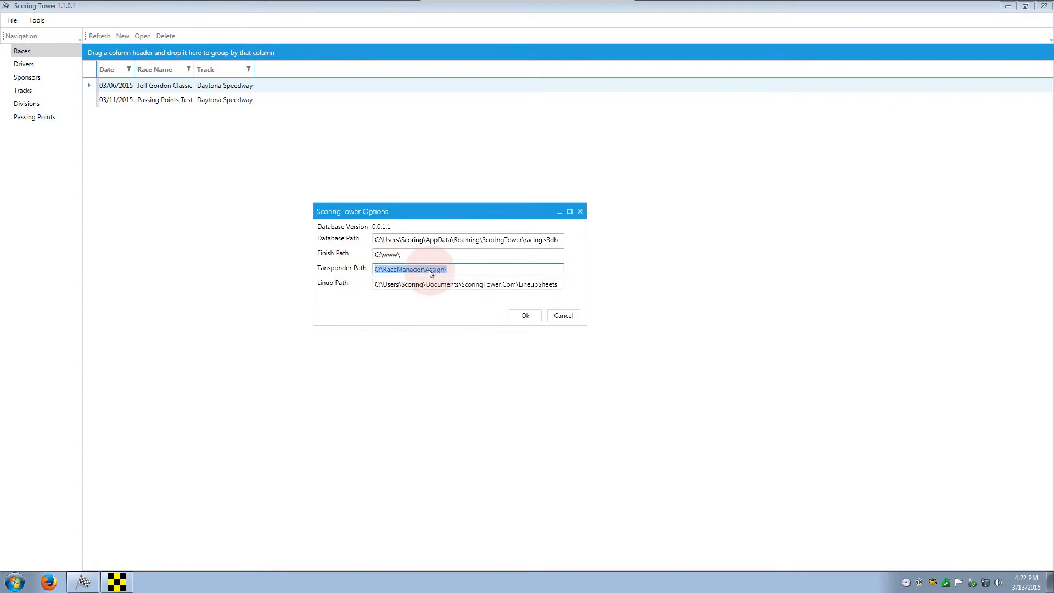
pyautogui.doubleClick(395, 253)
pyautogui.click(517, 320)
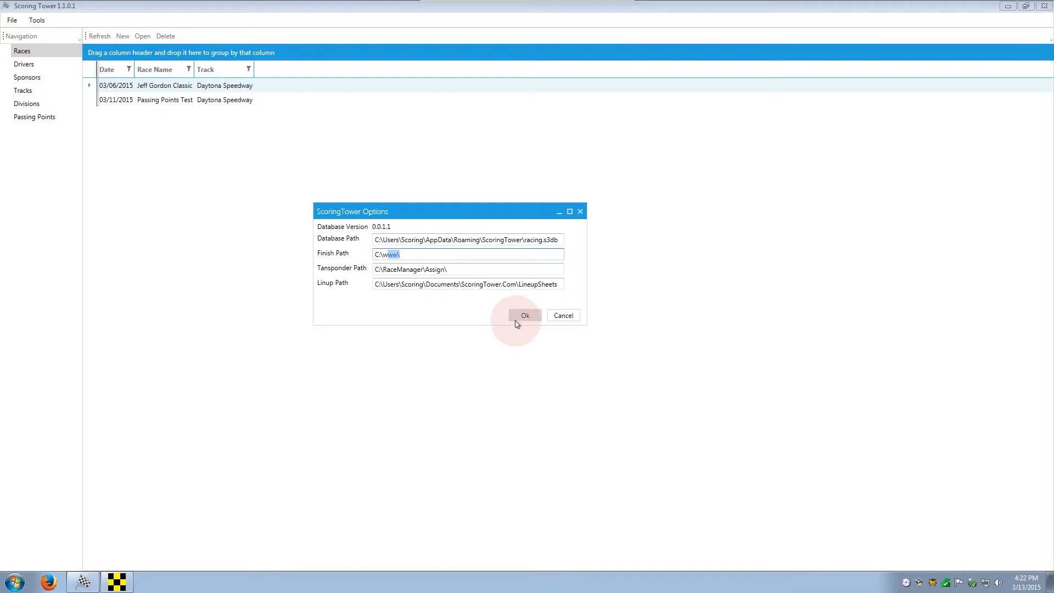
pyautogui.click(563, 317)
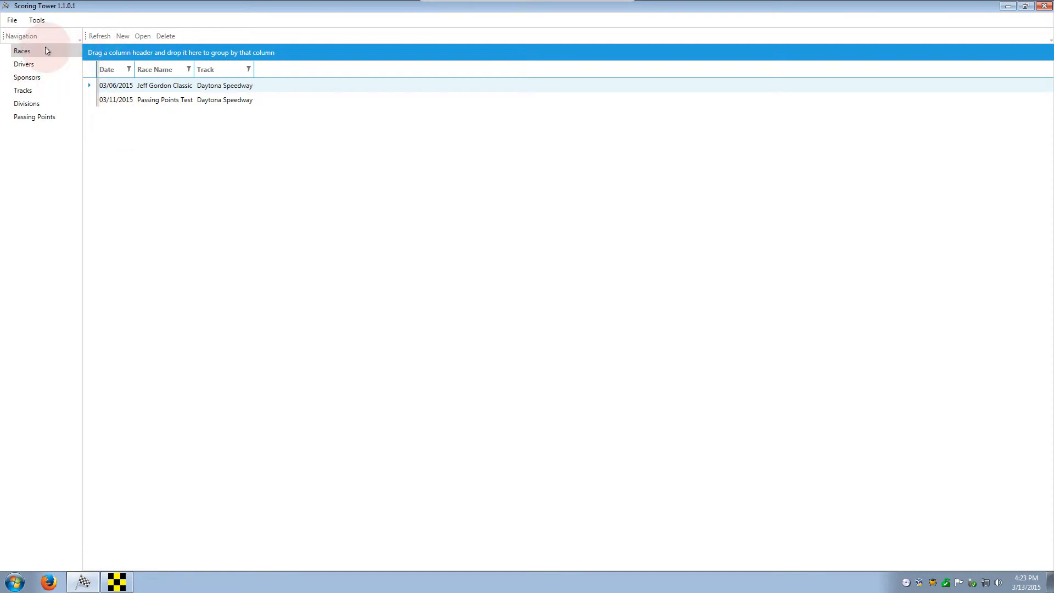
pyautogui.click(92, 39)
# Step: Create a new race at Daytona Speedway and enlarge the New Race window
pyautogui.click(121, 36)
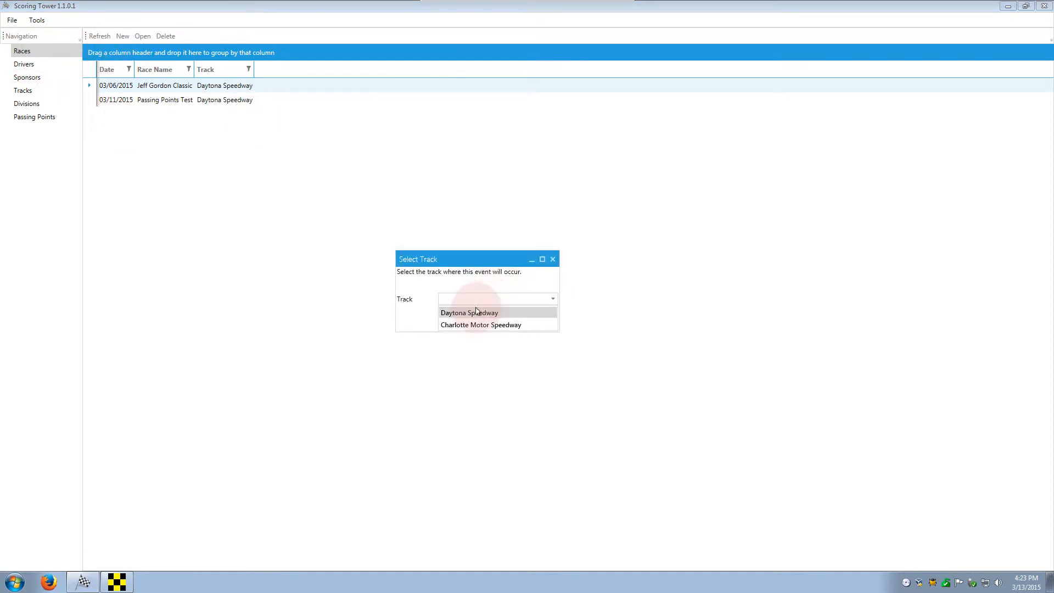
pyautogui.click(476, 313)
pyautogui.click(518, 321)
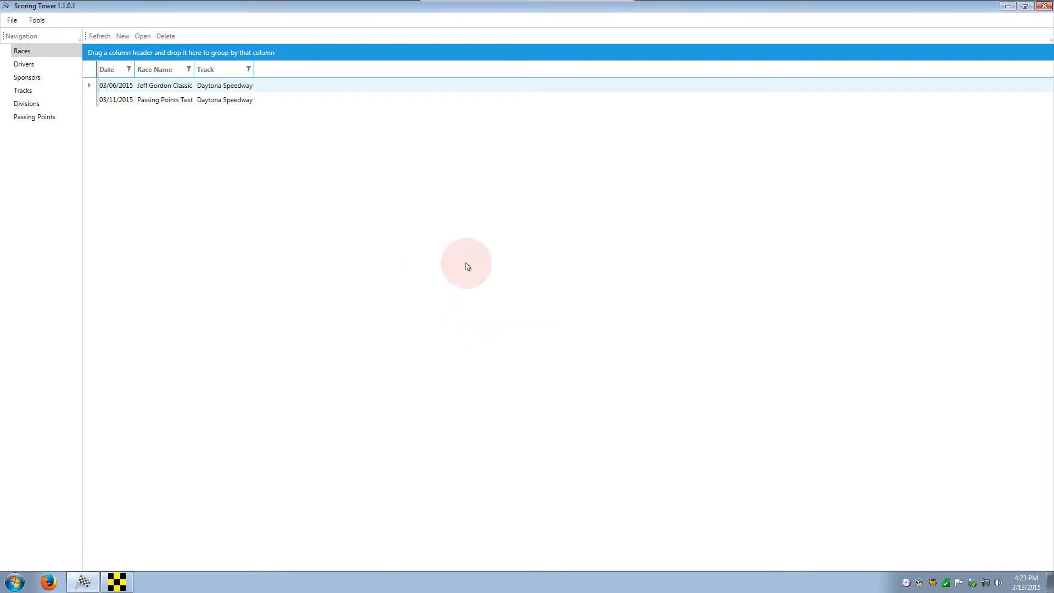
pyautogui.moveTo(421, 132); pyautogui.dragTo(216, 72)
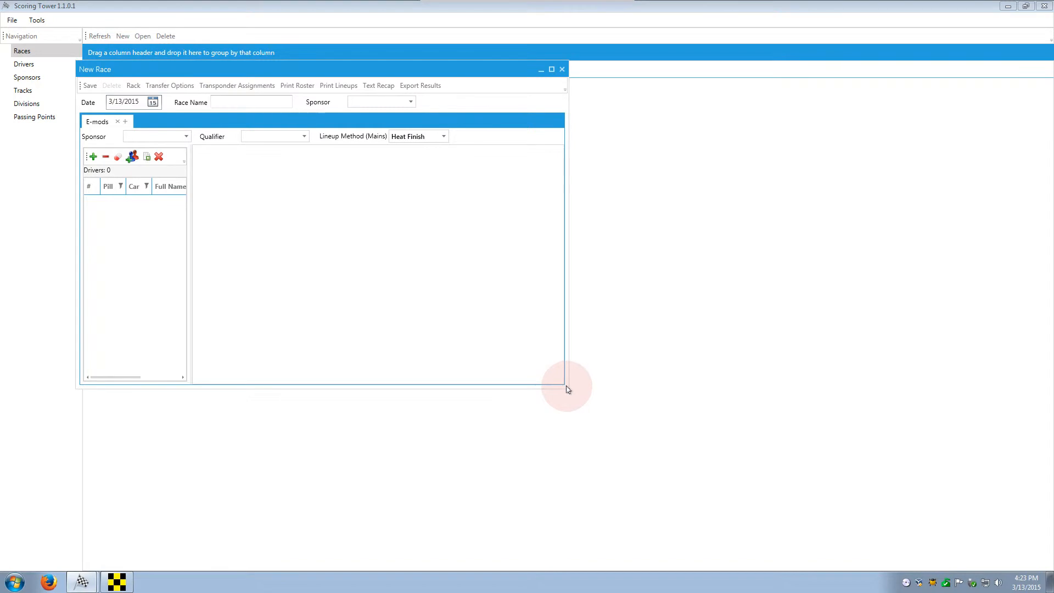
pyautogui.moveTo(566, 387); pyautogui.dragTo(721, 479)
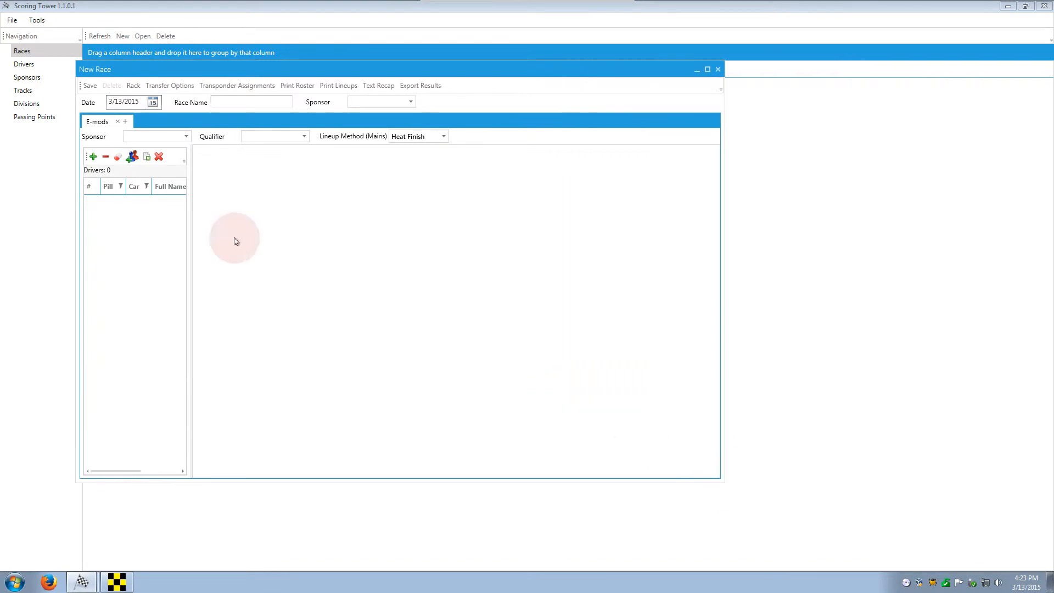
# Step: Add ten drivers to the E-mods class, sorted by transponder number
pyautogui.click(93, 157)
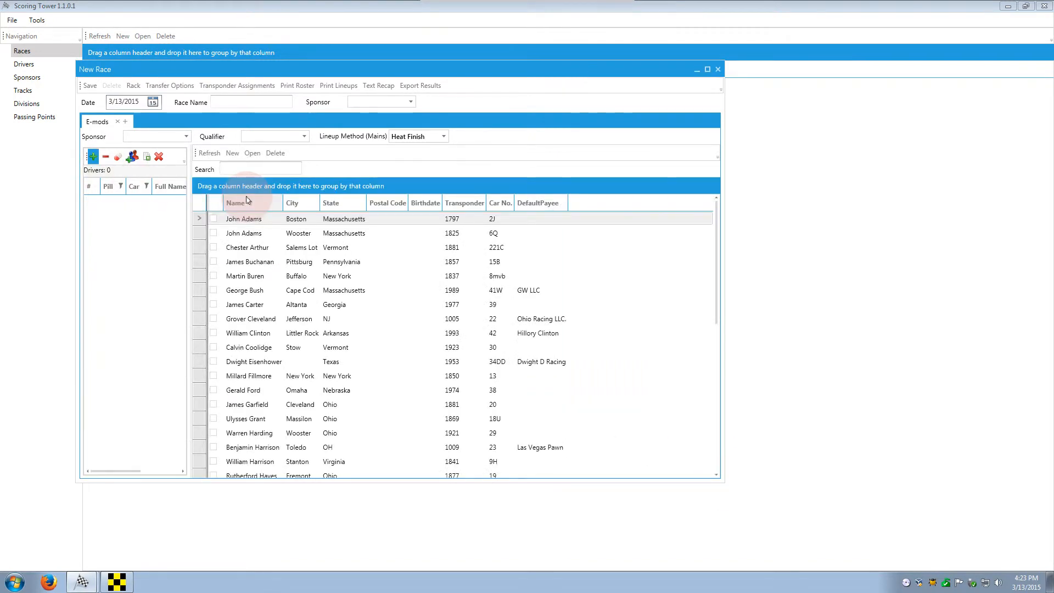
pyautogui.click(471, 209)
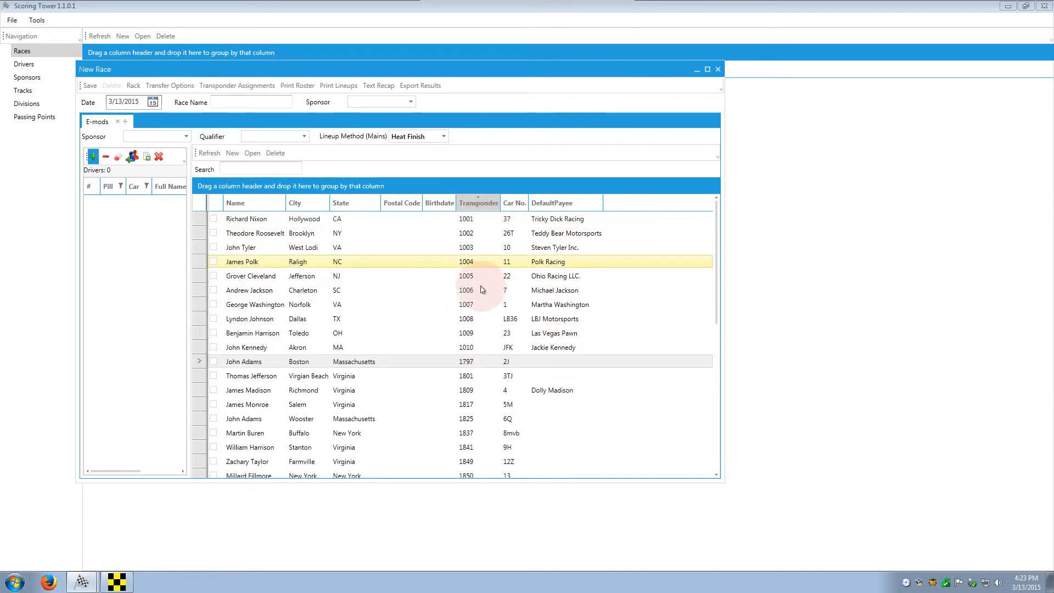
pyautogui.click(467, 219)
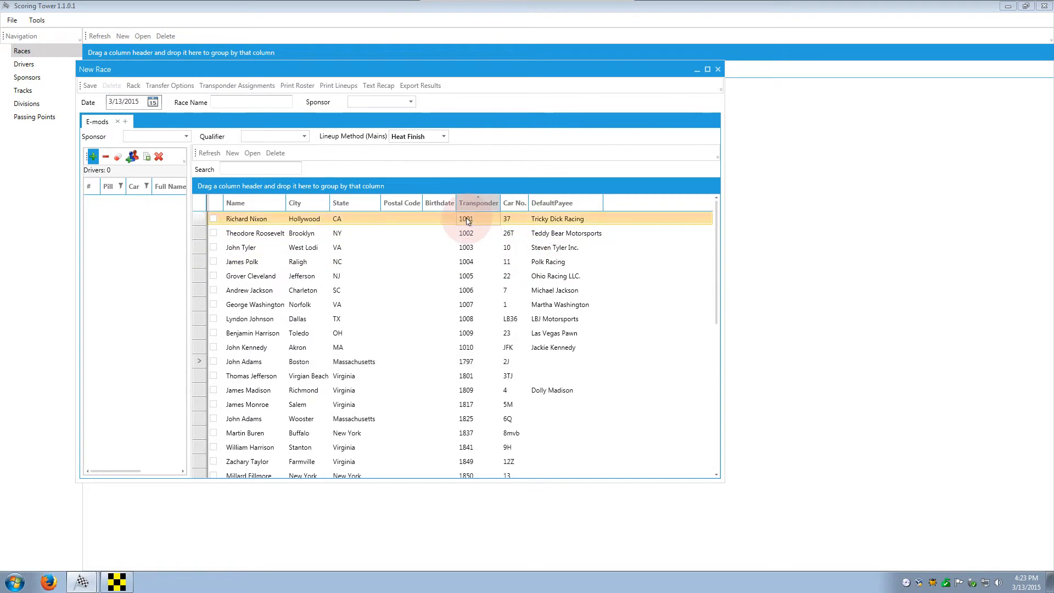
pyautogui.click(473, 277)
pyautogui.click(472, 304)
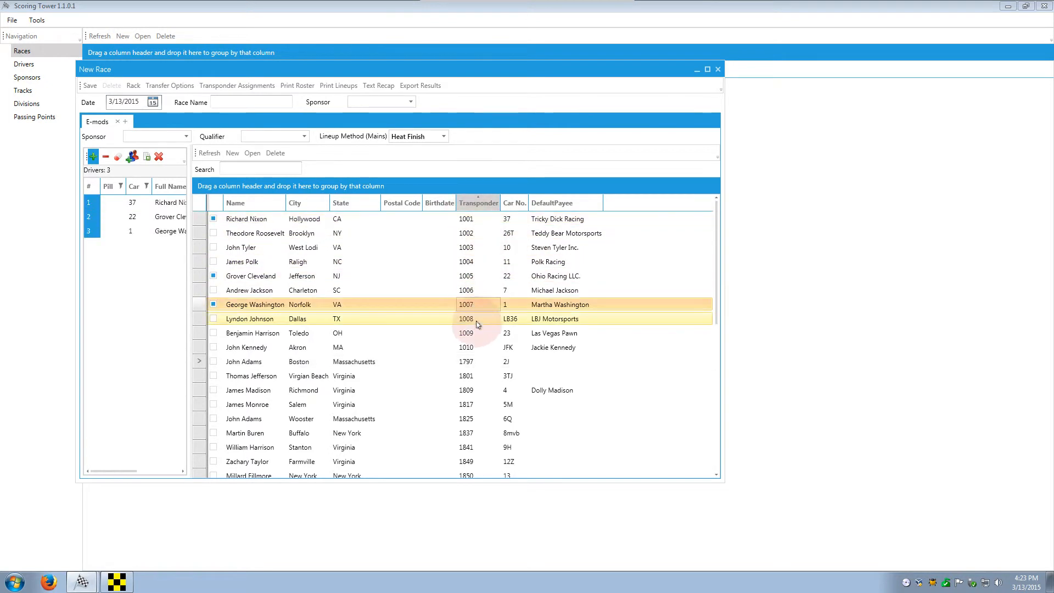
pyautogui.click(475, 333)
pyautogui.click(476, 346)
pyautogui.click(473, 319)
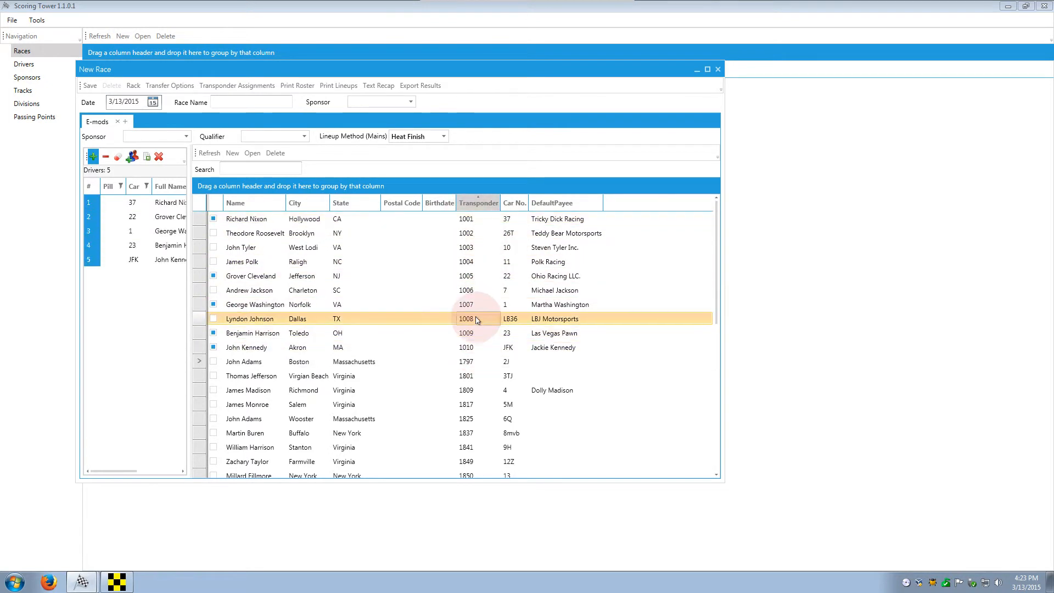
pyautogui.click(471, 278)
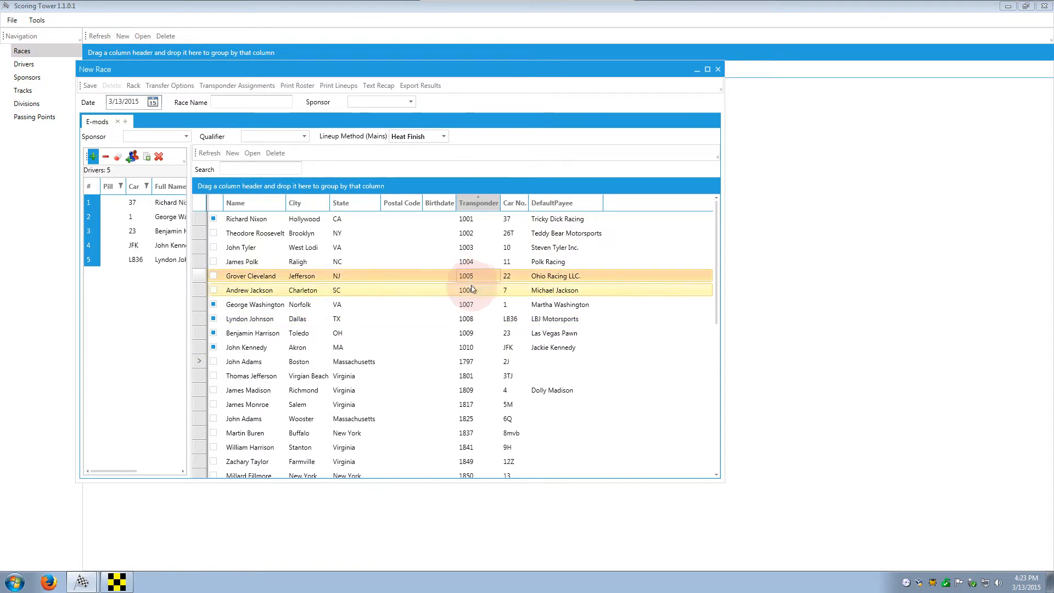
pyautogui.click(472, 291)
pyautogui.click(471, 277)
pyautogui.click(469, 248)
pyautogui.click(467, 234)
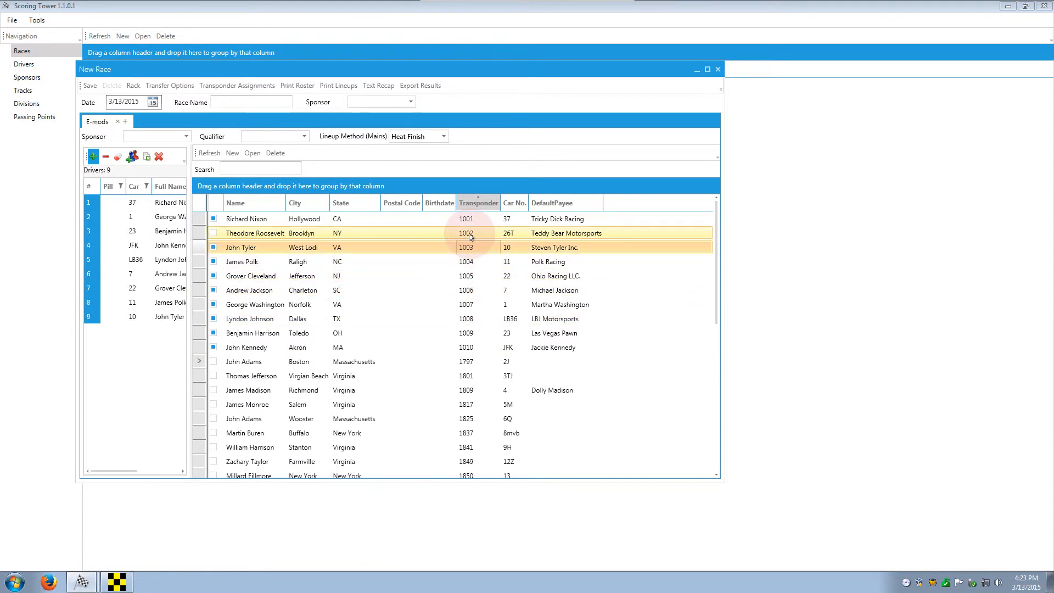
pyautogui.click(94, 158)
pyautogui.click(205, 254)
# Step: Widen the driver grid, move the Transponder column beside Full Name, then shrink it back
pyautogui.moveTo(190, 244); pyautogui.dragTo(463, 247)
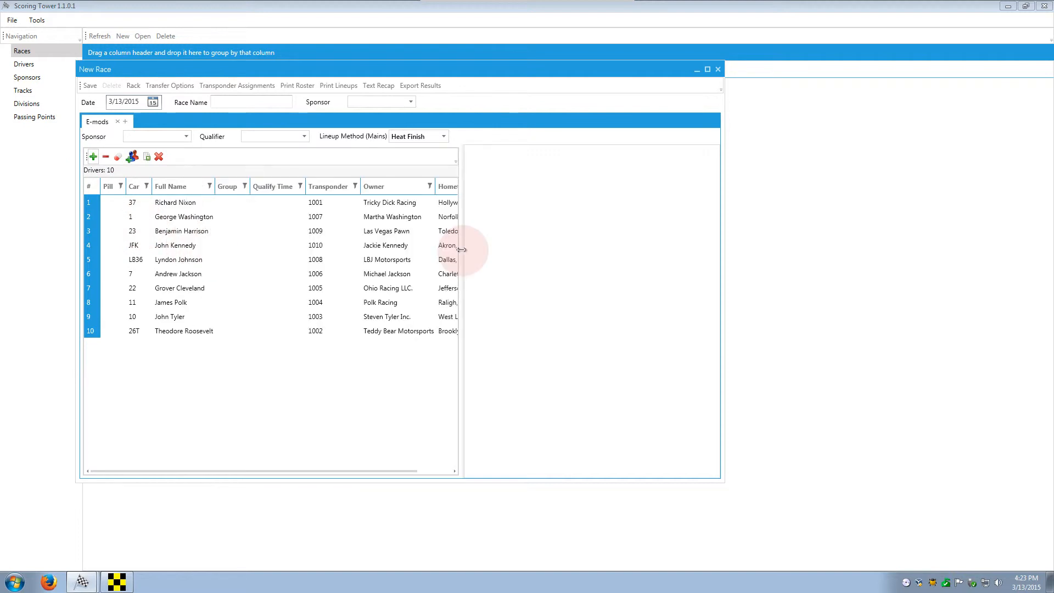
pyautogui.moveTo(322, 188); pyautogui.dragTo(219, 190)
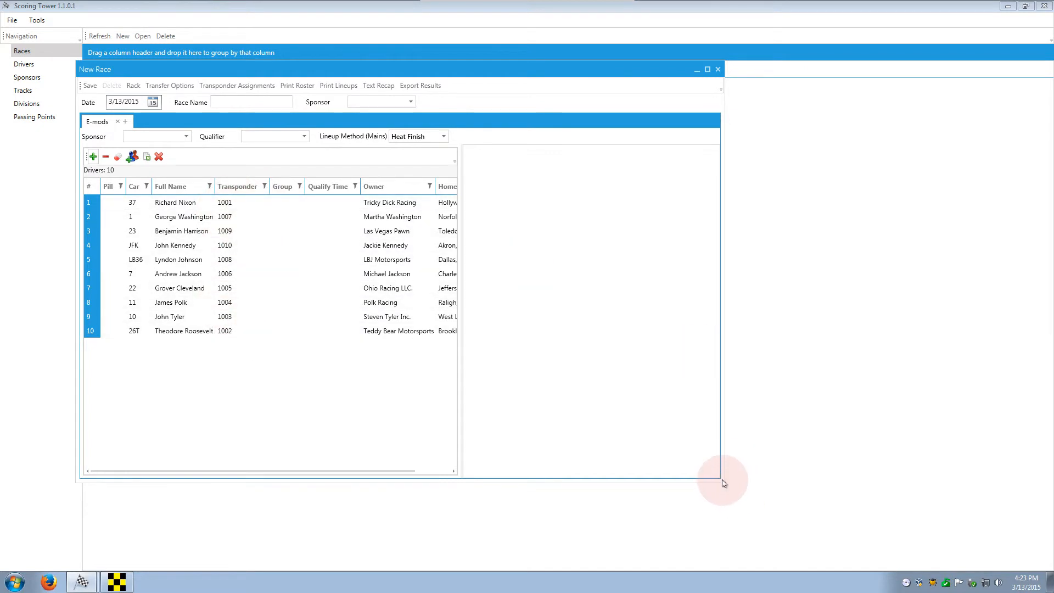
pyautogui.moveTo(722, 480); pyautogui.dragTo(607, 459)
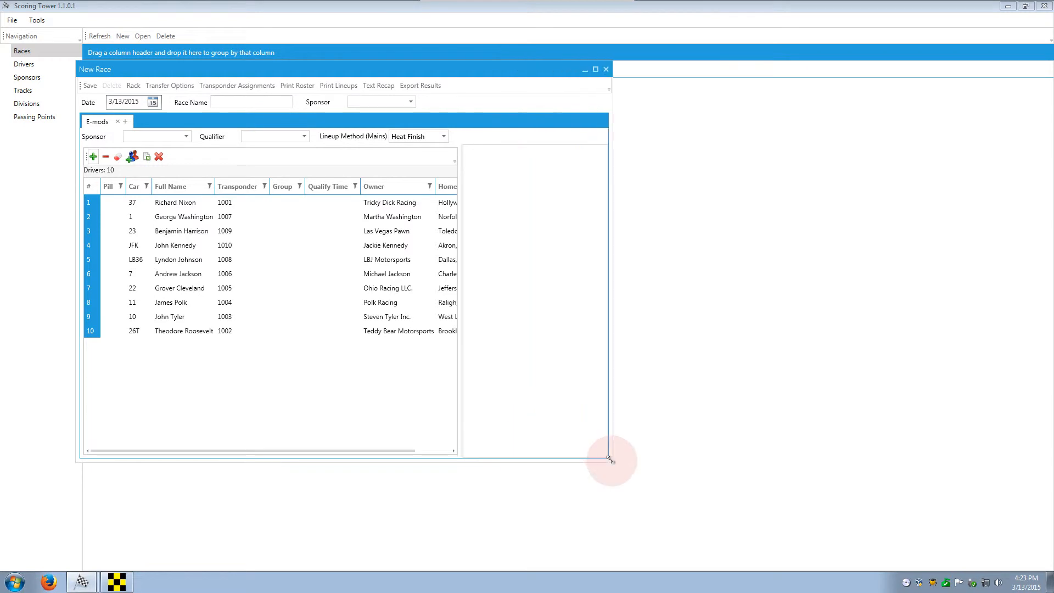
pyautogui.moveTo(460, 261); pyautogui.dragTo(303, 236)
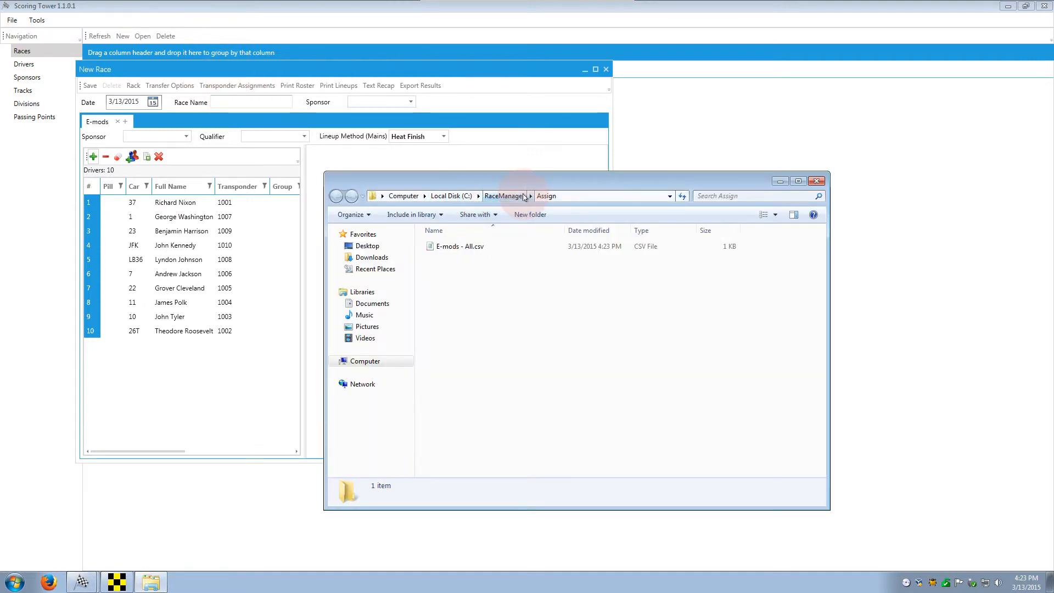
# Step: Check E-mods - All.csv in the Assign folder, re-export transponder assignments, and return to Race Manager
pyautogui.click(445, 248)
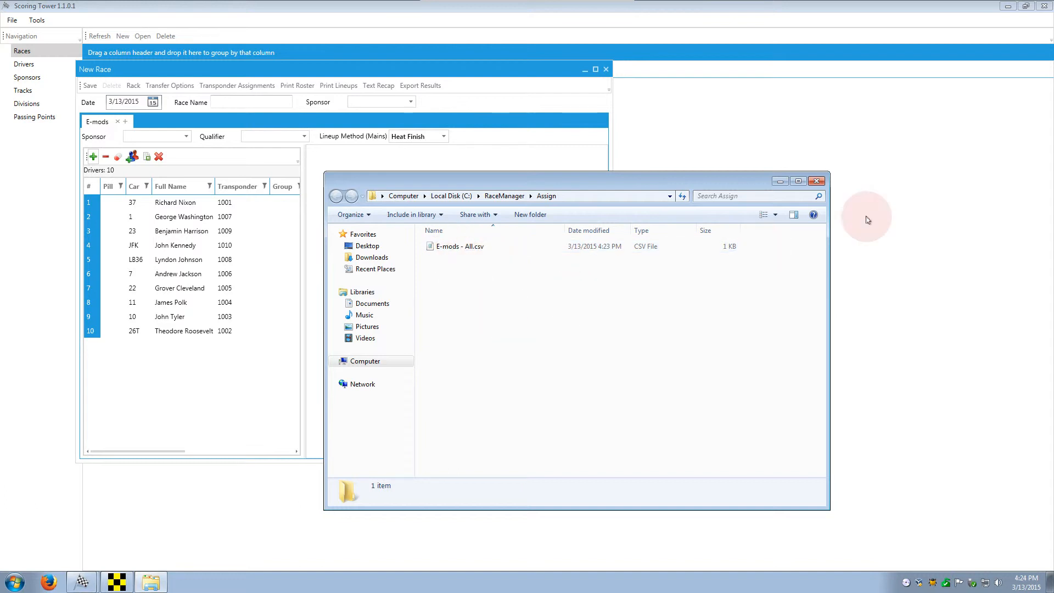
pyautogui.click(816, 181)
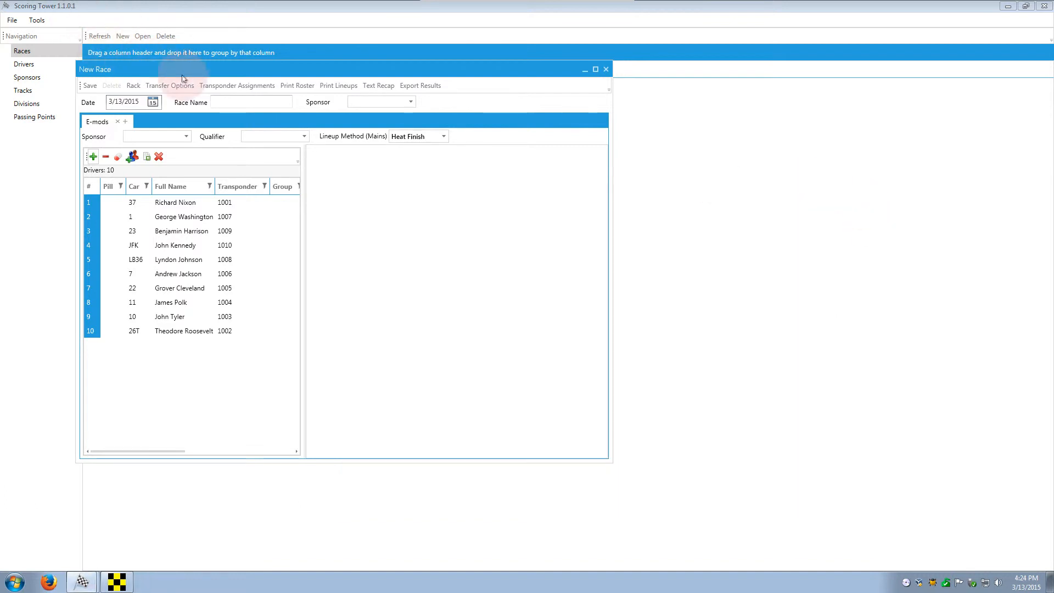
pyautogui.moveTo(193, 78); pyautogui.dragTo(117, 45)
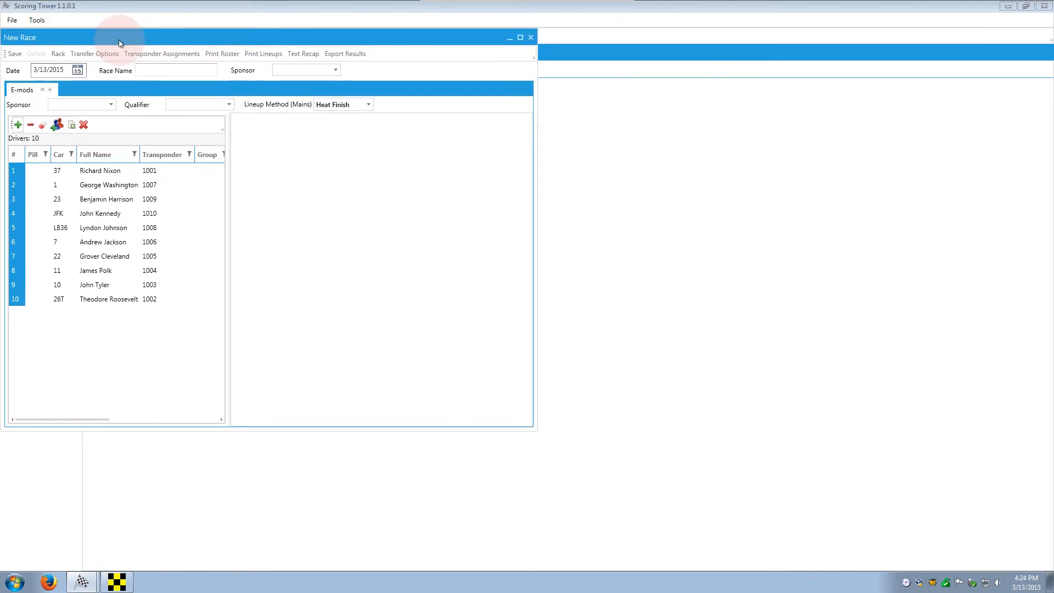
pyautogui.click(149, 57)
pyautogui.click(814, 177)
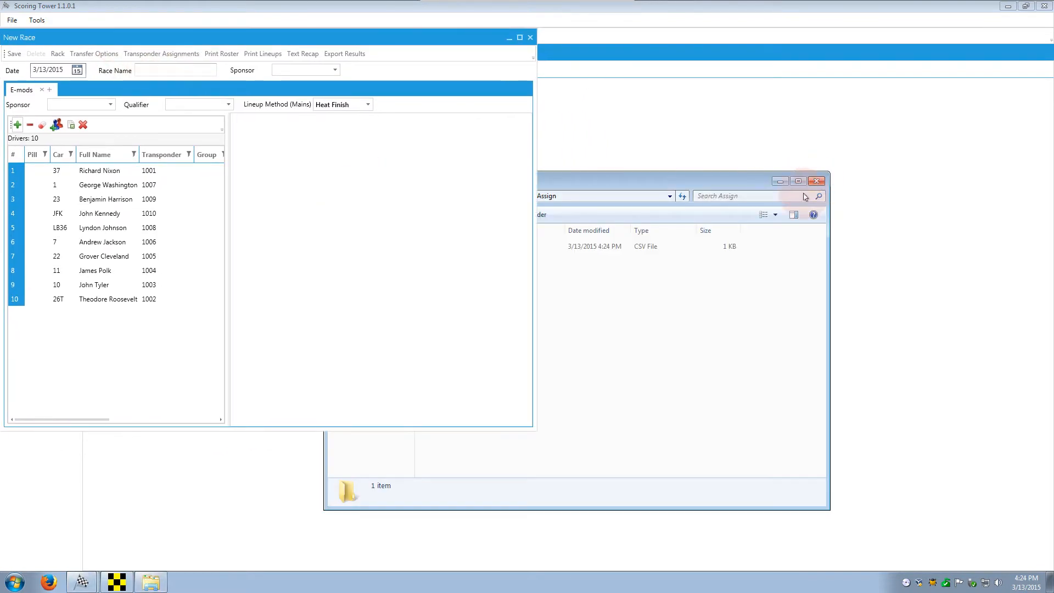
pyautogui.moveTo(533, 428); pyautogui.dragTo(606, 466)
pyautogui.click(127, 588)
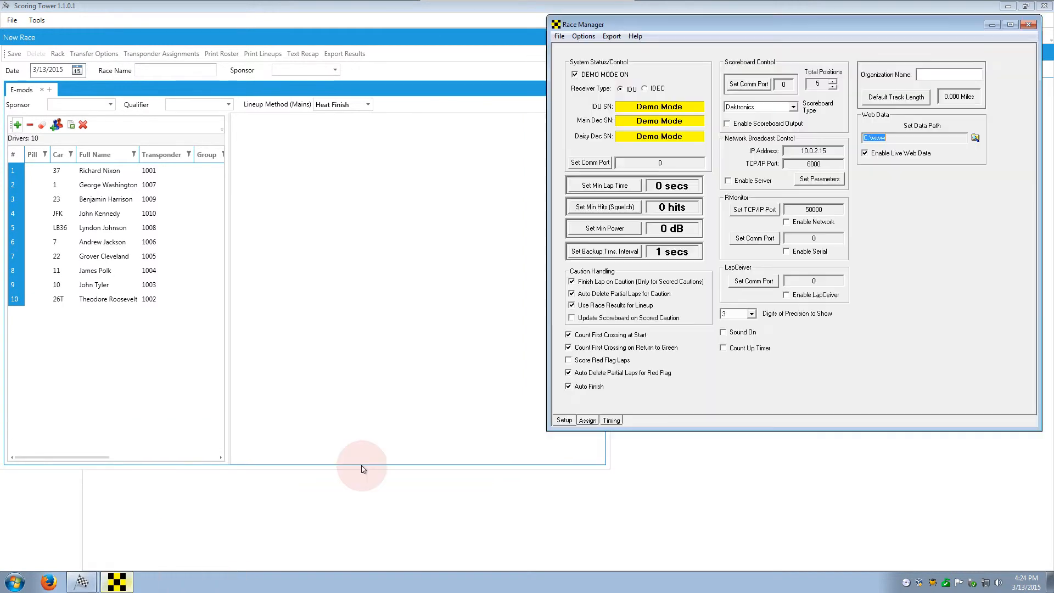
# Step: Delete the E-mods - All assignment and re-export transponder assignments from Scoring Tower
pyautogui.click(586, 420)
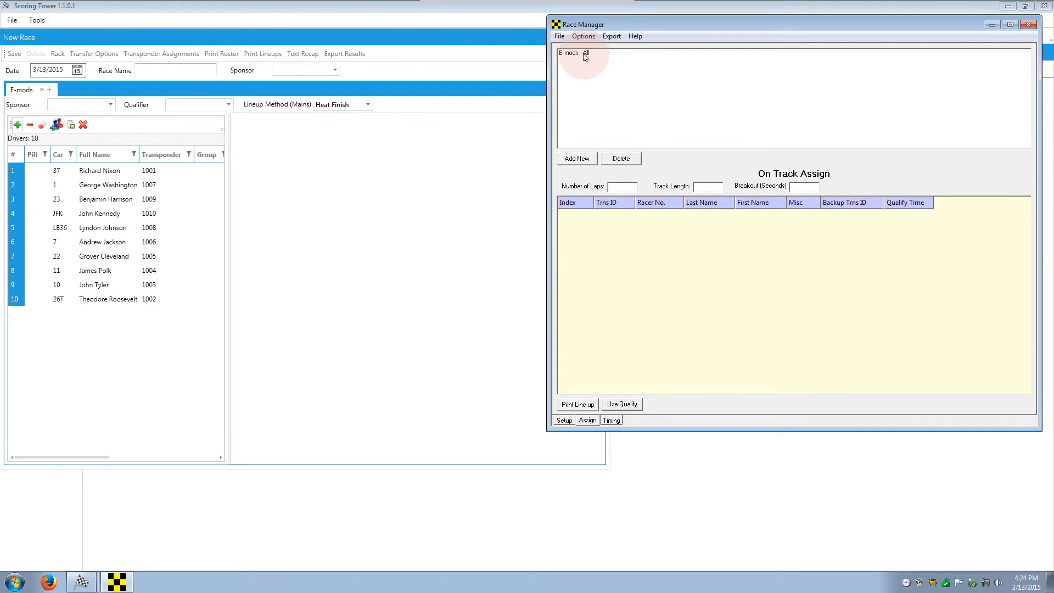
pyautogui.click(585, 57)
pyautogui.click(621, 158)
pyautogui.click(791, 255)
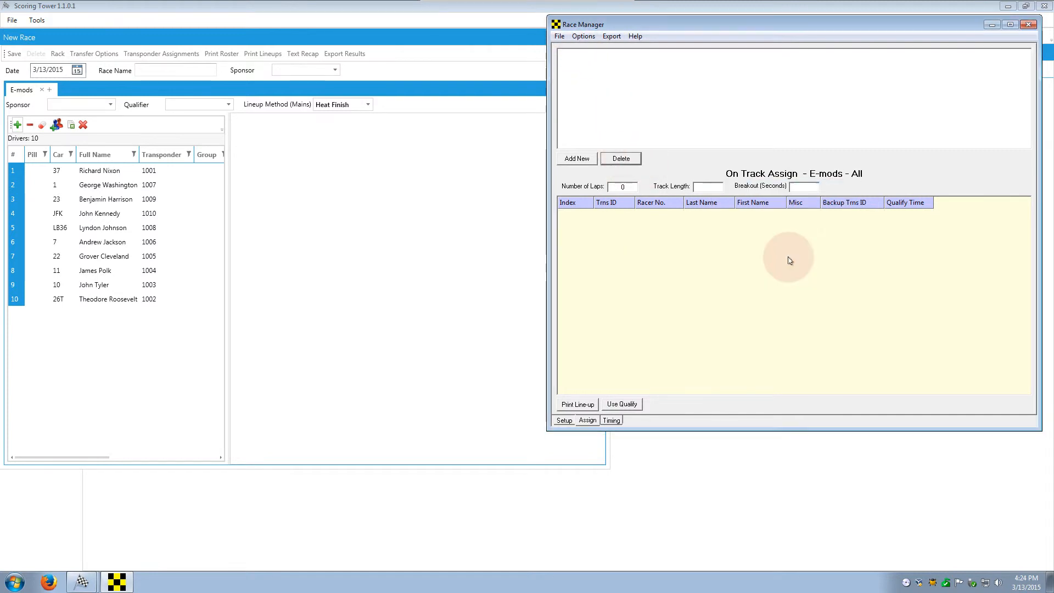
pyautogui.click(269, 222)
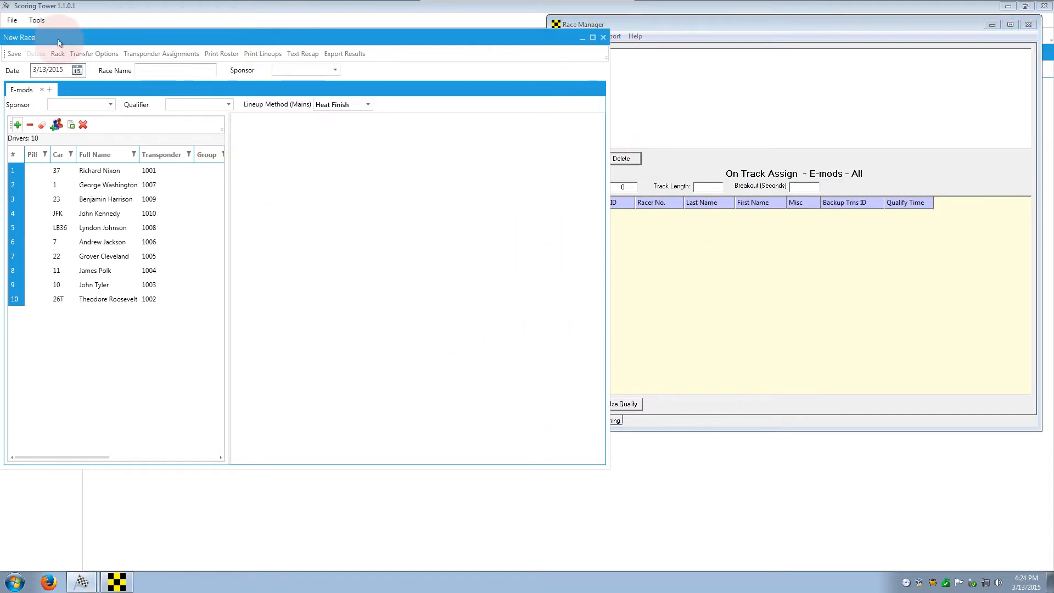
pyautogui.click(154, 57)
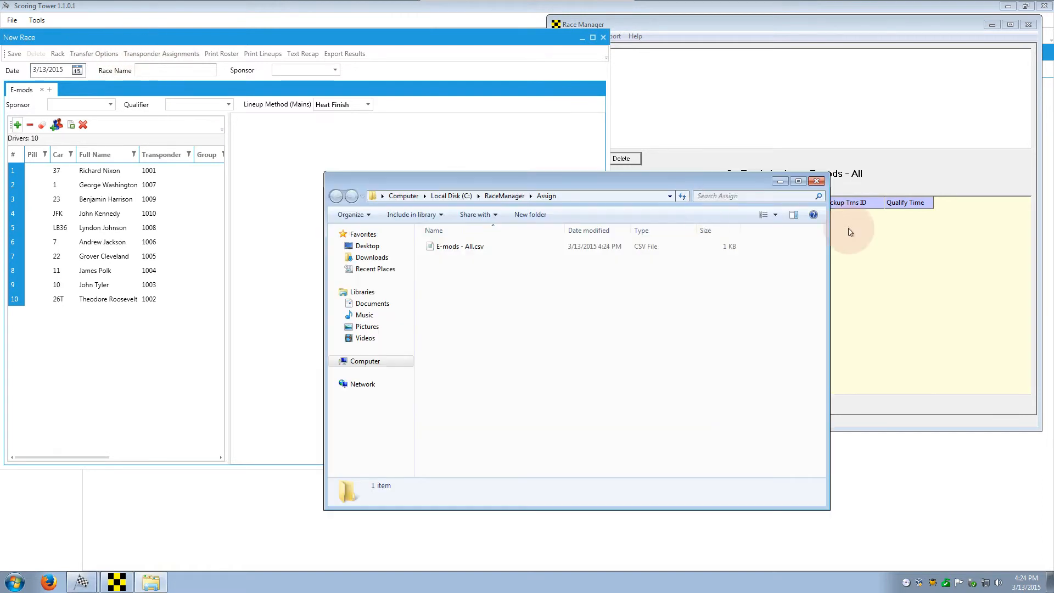
pyautogui.click(814, 182)
# Step: Reload the E-mods - All lineup in Race Manager, listing ten racers with transponder IDs
pyautogui.click(668, 15)
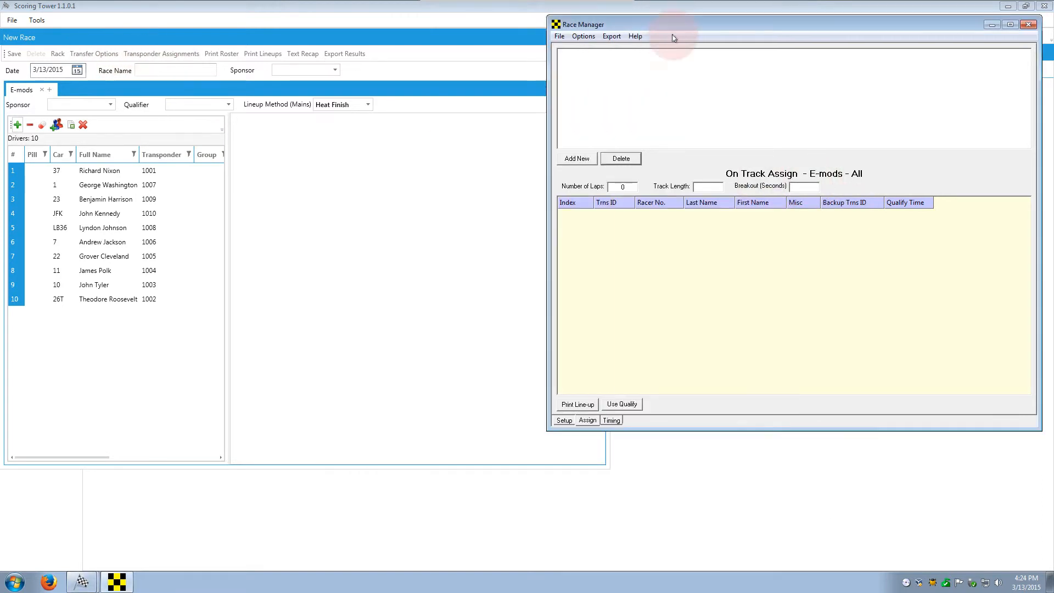
pyautogui.click(611, 420)
pyautogui.click(587, 421)
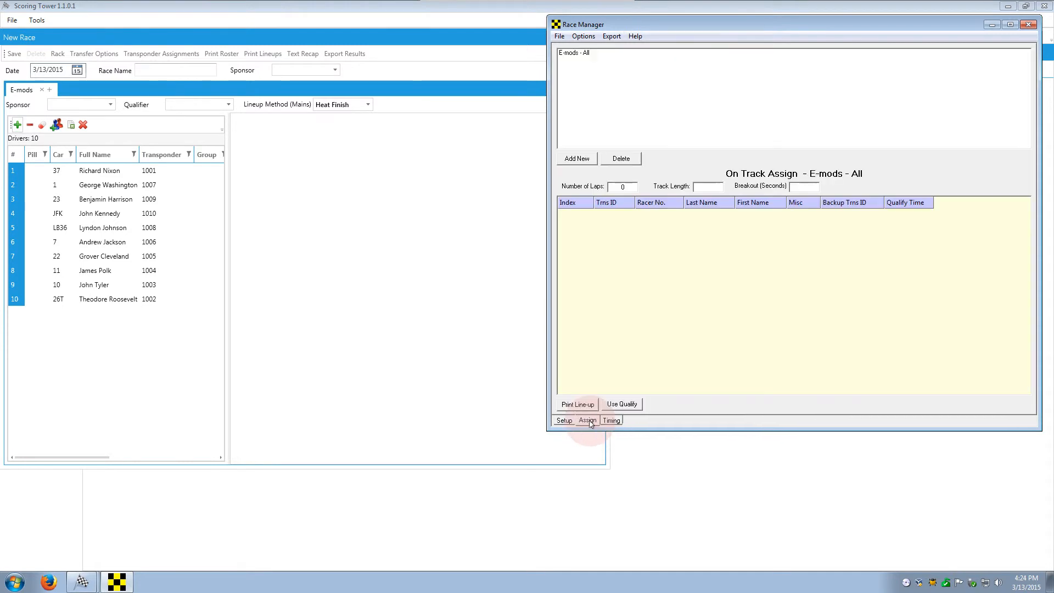
pyautogui.click(612, 420)
pyautogui.click(587, 421)
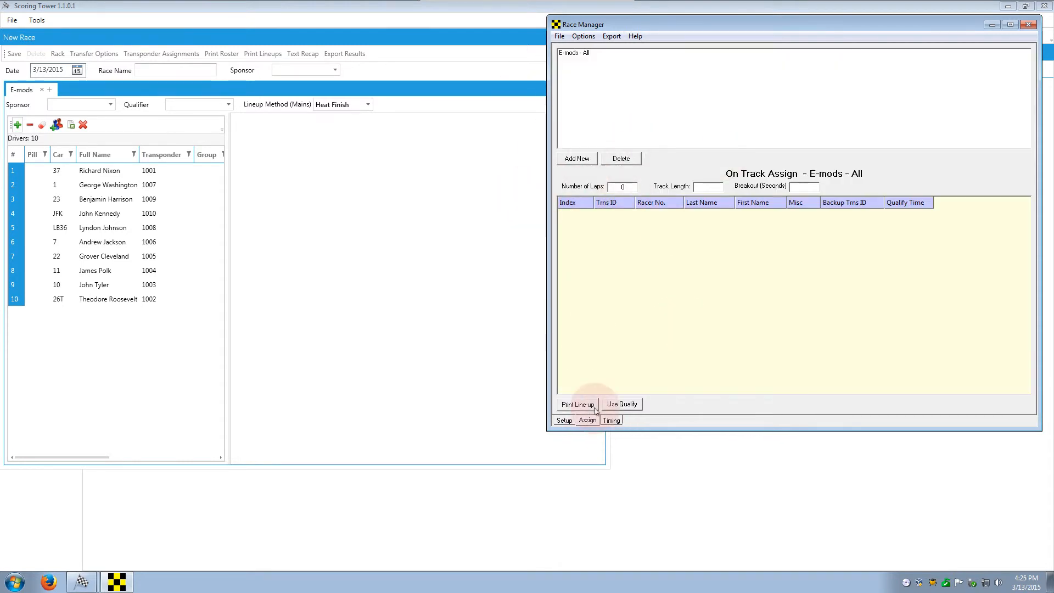
pyautogui.click(587, 53)
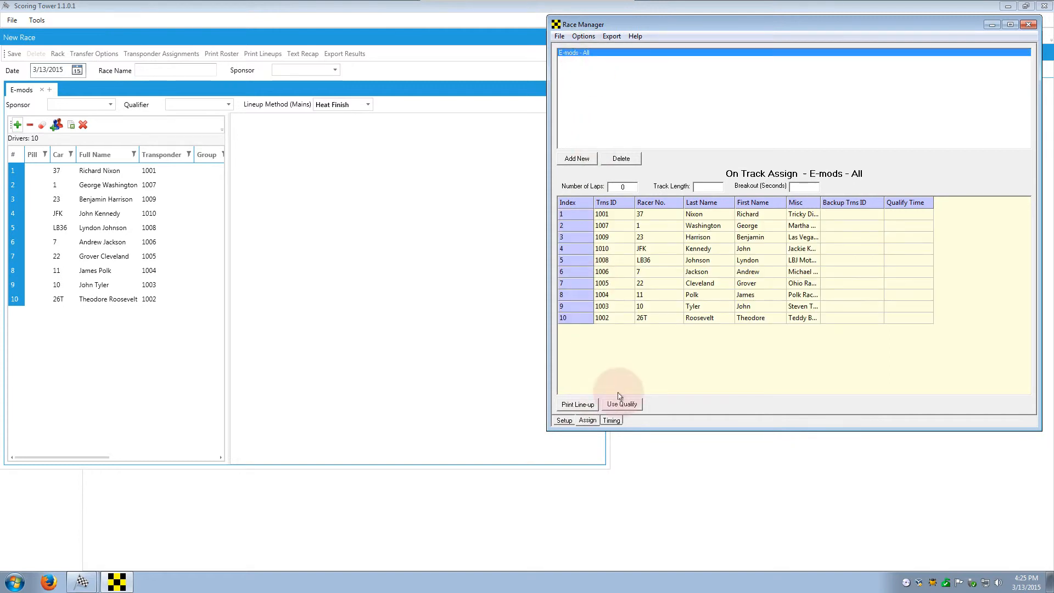
pyautogui.click(570, 421)
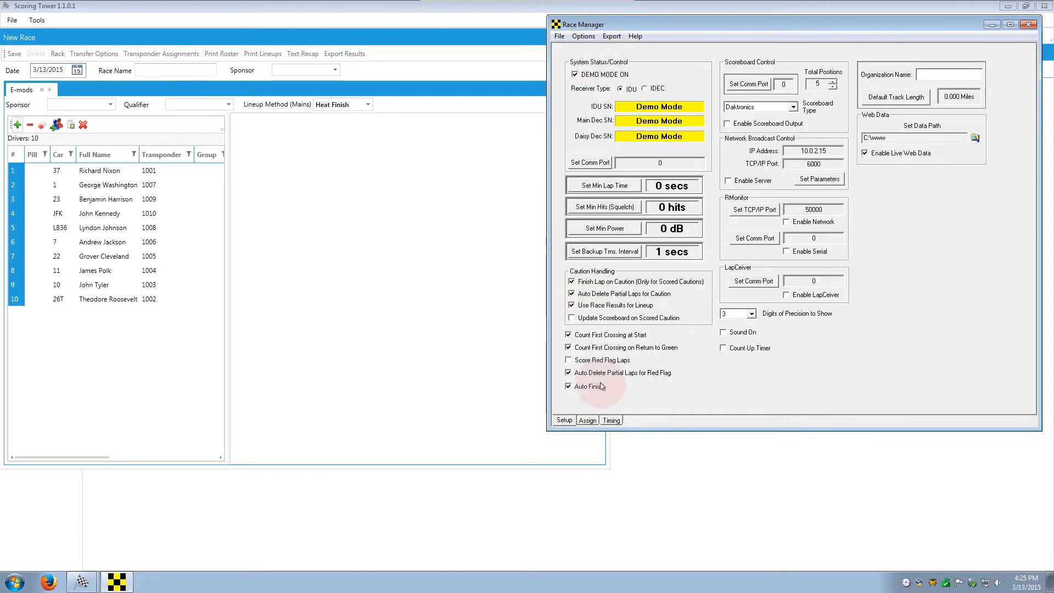
# Step: Show the E-mods - All Timing page, then bring Scoring Tower's new race roster to the front
pyautogui.click(613, 421)
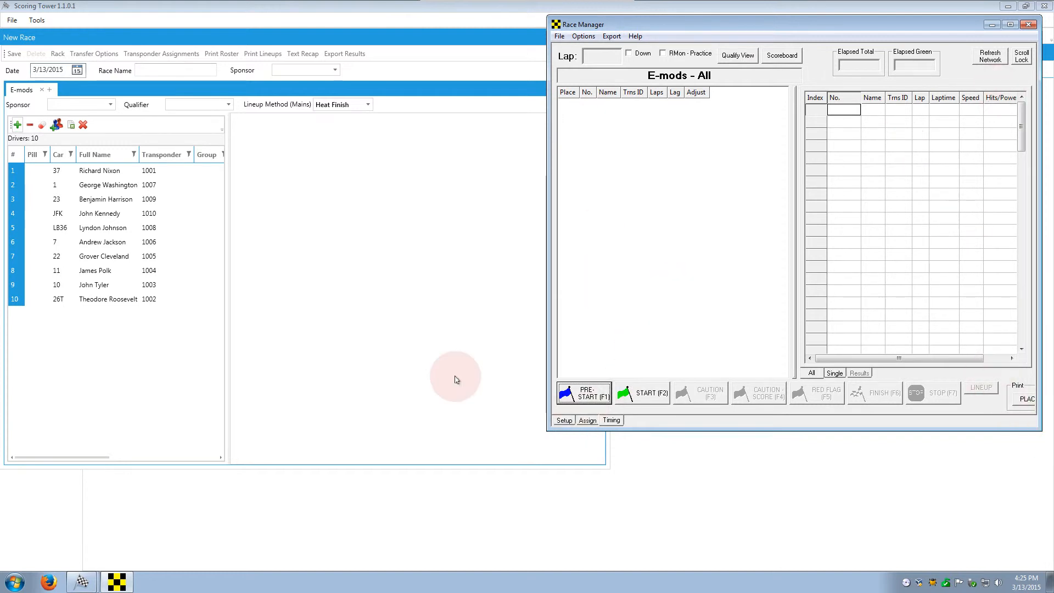
pyautogui.click(307, 228)
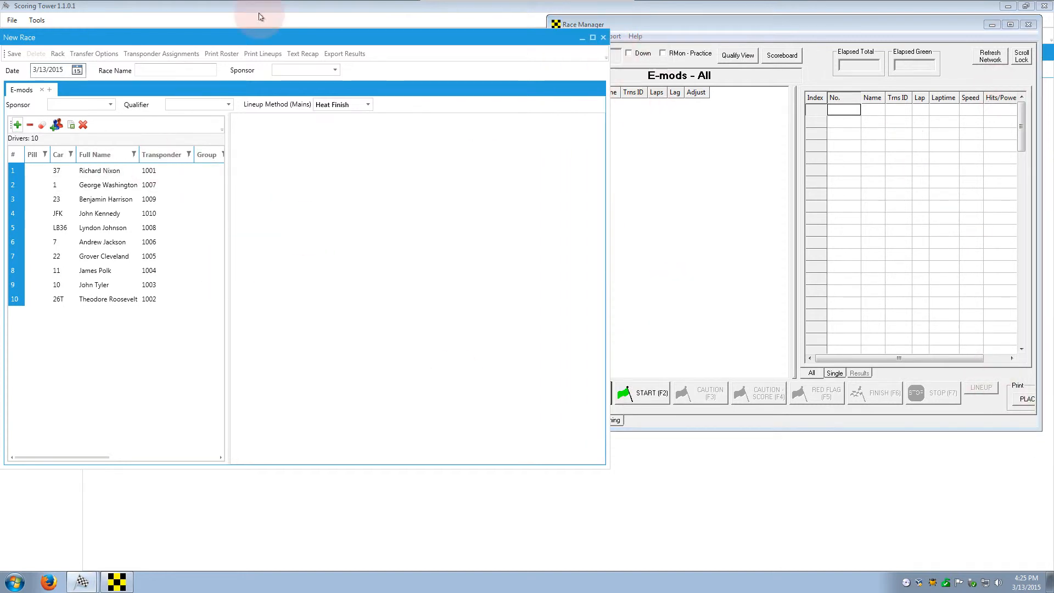
# Step: Rack all ten drivers into one 10-lap Heat 1 and export its transponder assignments
pyautogui.click(57, 54)
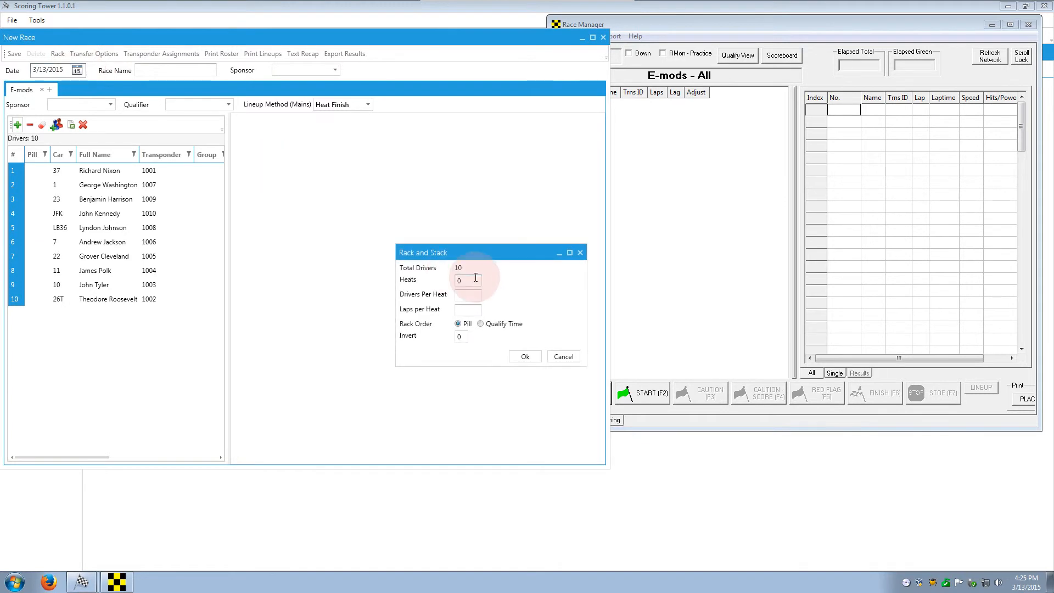
pyautogui.doubleClick(476, 279)
pyautogui.click(474, 314)
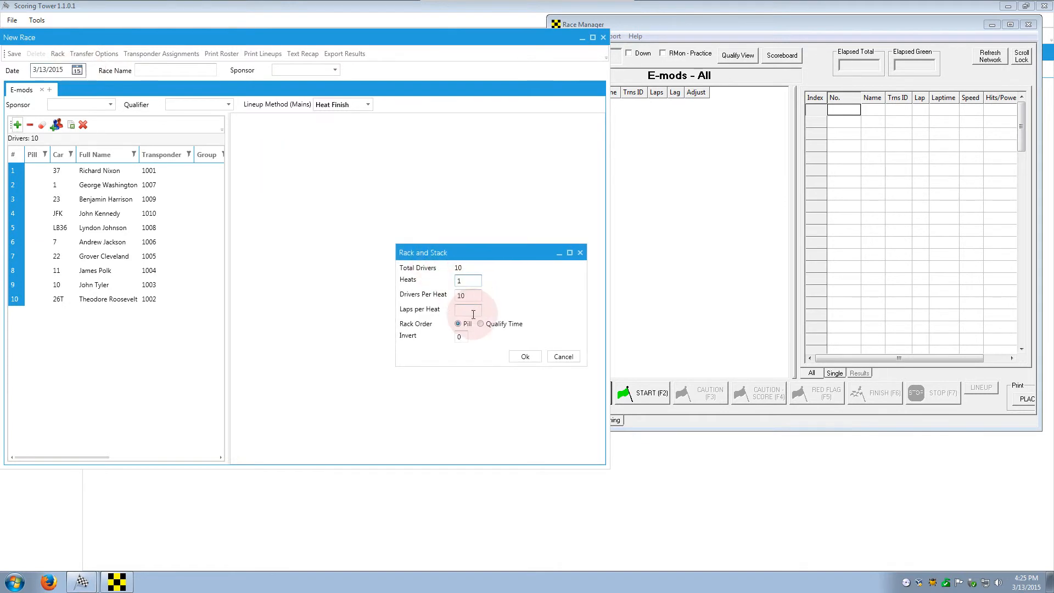
pyautogui.write('10')
pyautogui.click(518, 356)
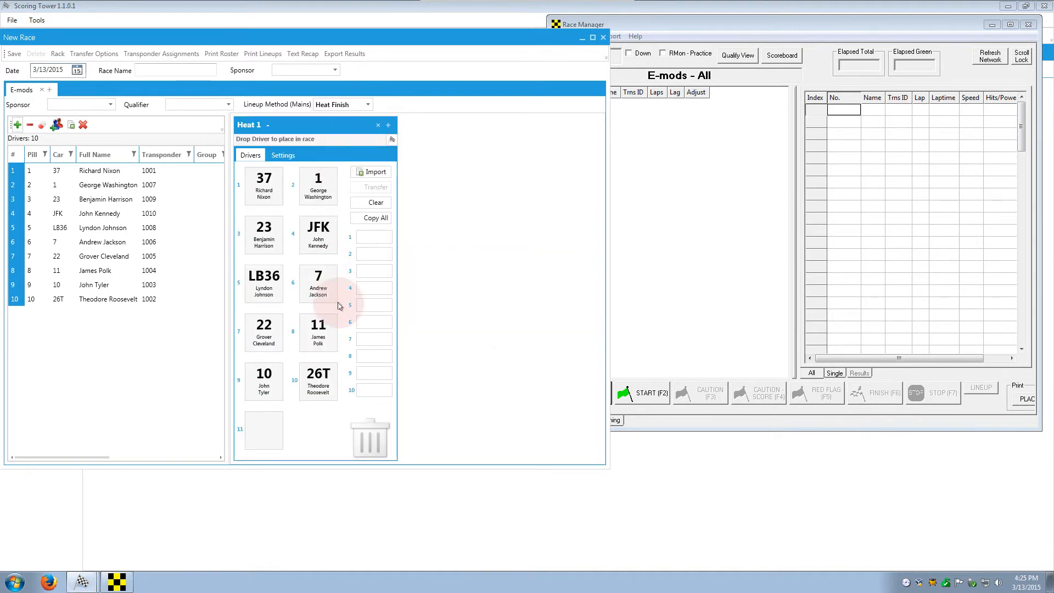
pyautogui.click(729, 24)
pyautogui.click(175, 57)
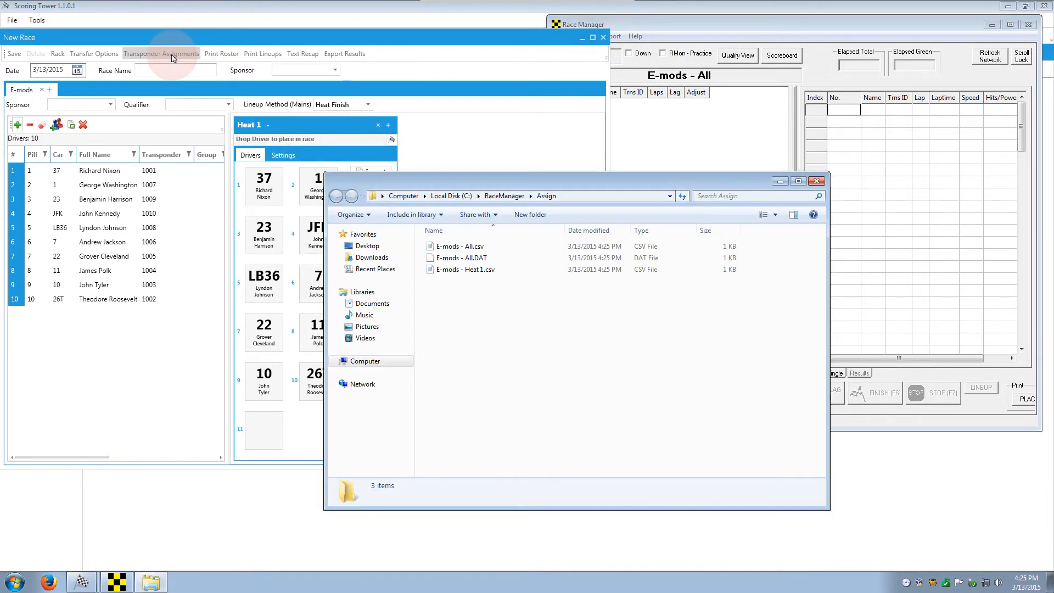
# Step: Select the E-mods - Heat 1 assignment, set Number of Laps to 3, and show it on Timing
pyautogui.click(475, 271)
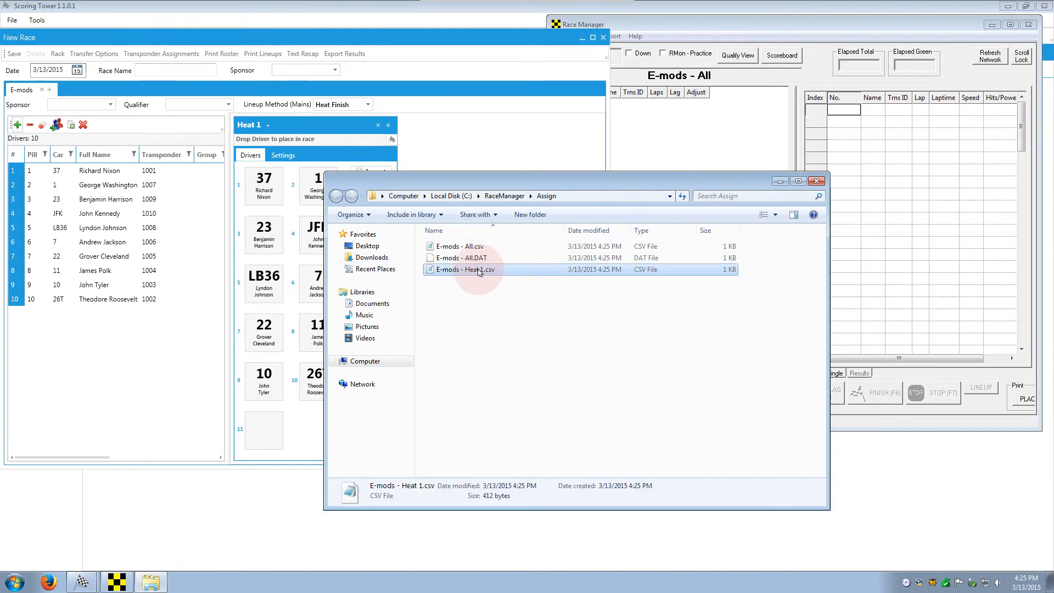
pyautogui.click(816, 181)
pyautogui.click(679, 421)
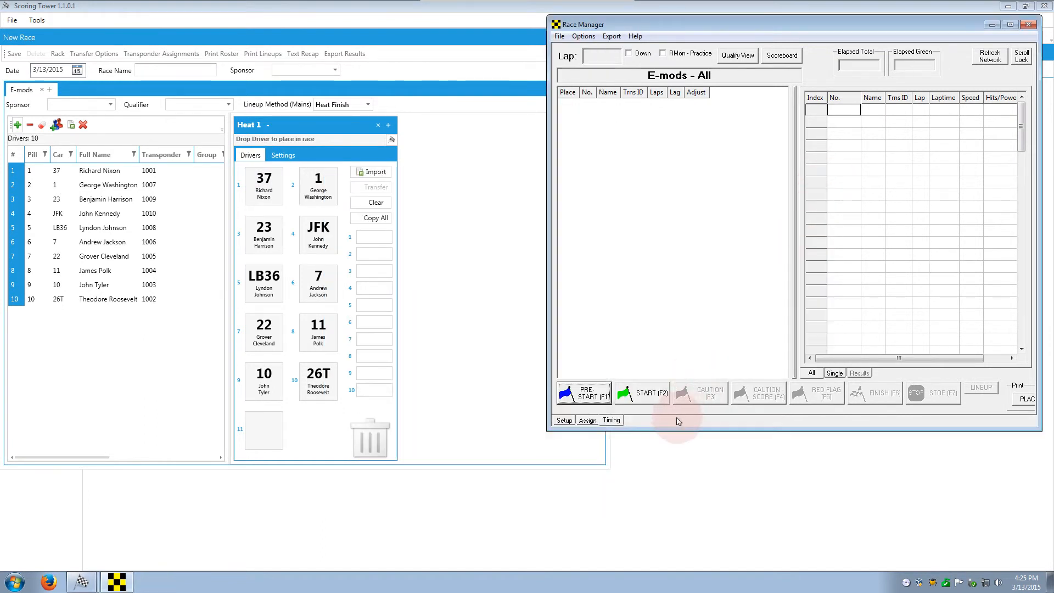
pyautogui.click(588, 420)
pyautogui.click(591, 61)
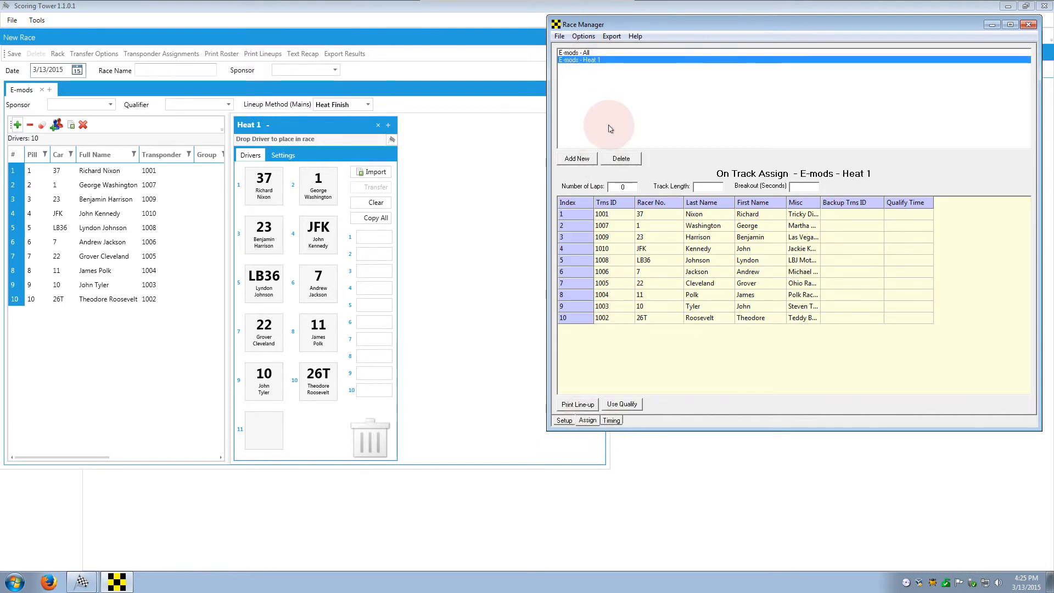
pyautogui.click(612, 421)
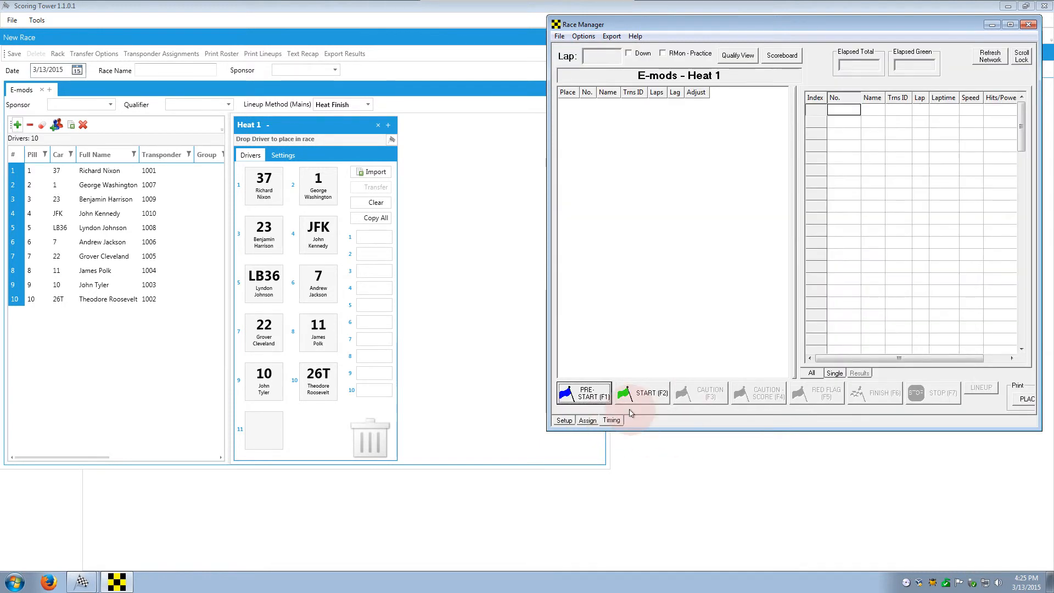
pyautogui.click(587, 420)
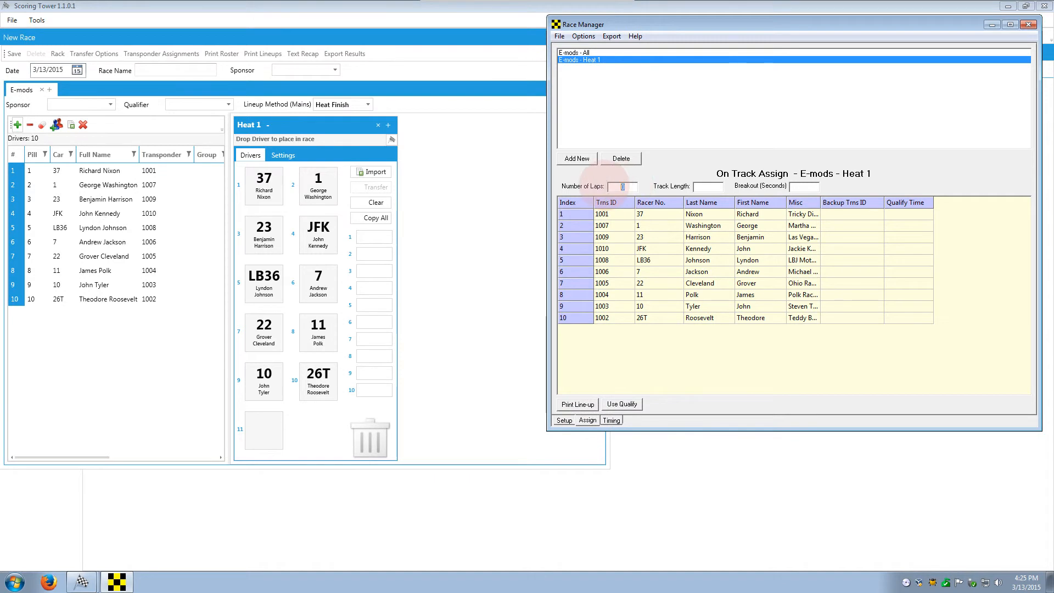
pyautogui.write('3')
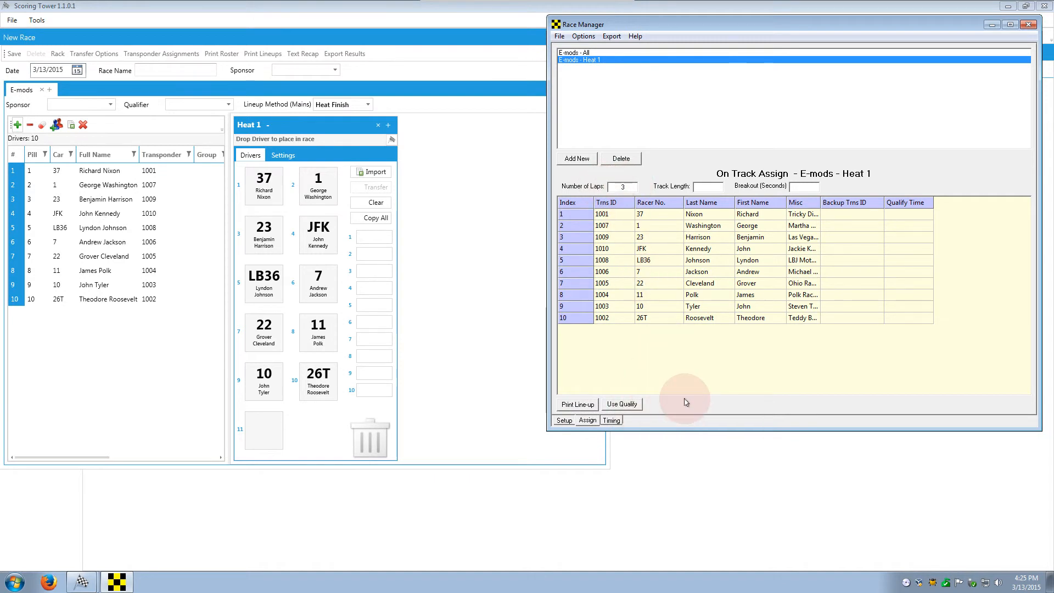
pyautogui.click(613, 421)
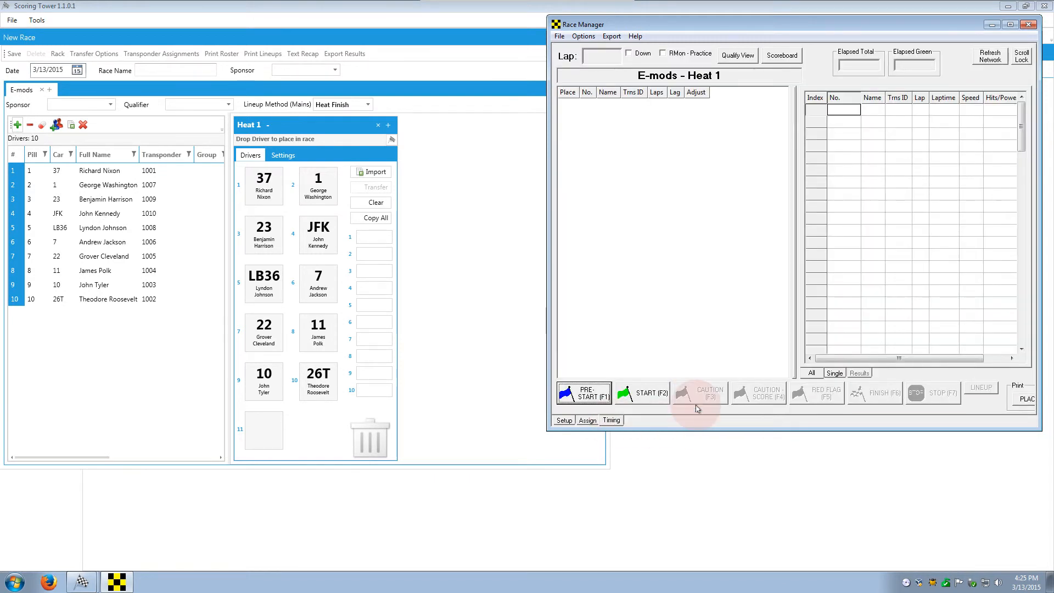
# Step: Start timing Heat 1 and import its finishing order into Scoring Tower
pyautogui.click(644, 393)
pyautogui.click(646, 393)
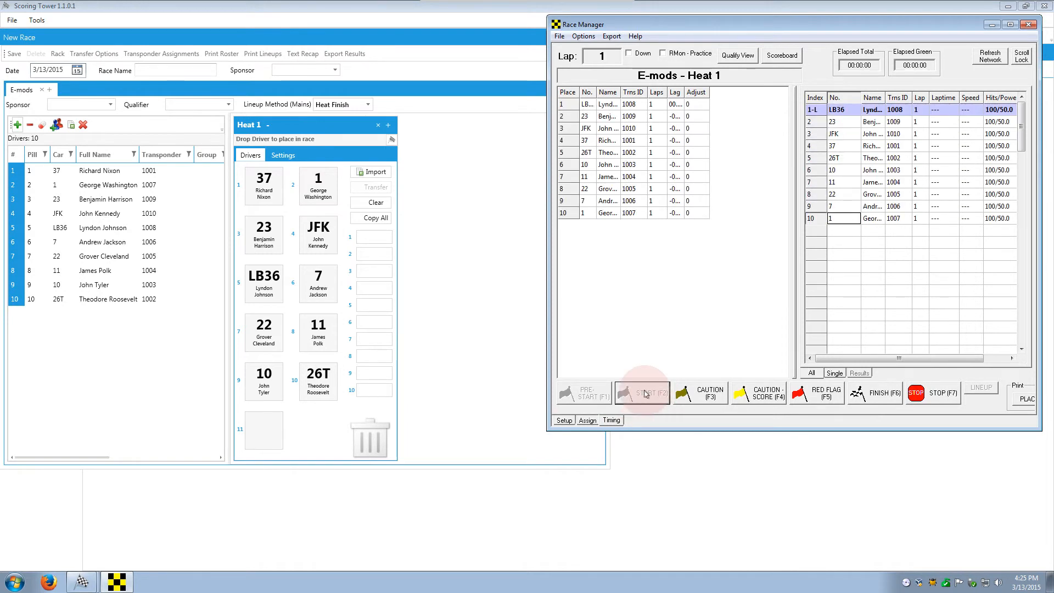
pyautogui.click(384, 174)
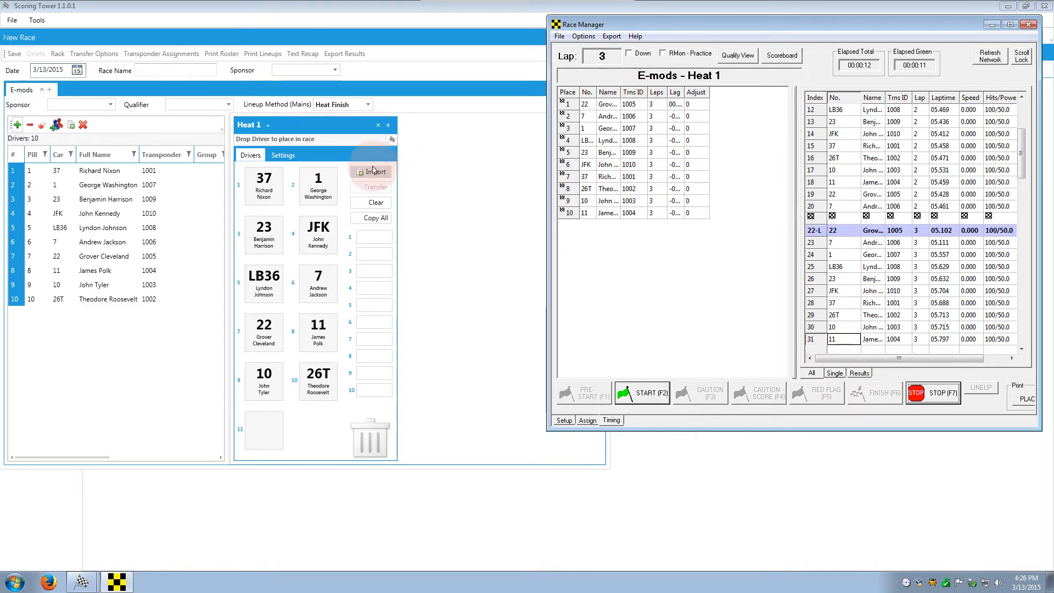
pyautogui.click(376, 172)
pyautogui.click(355, 241)
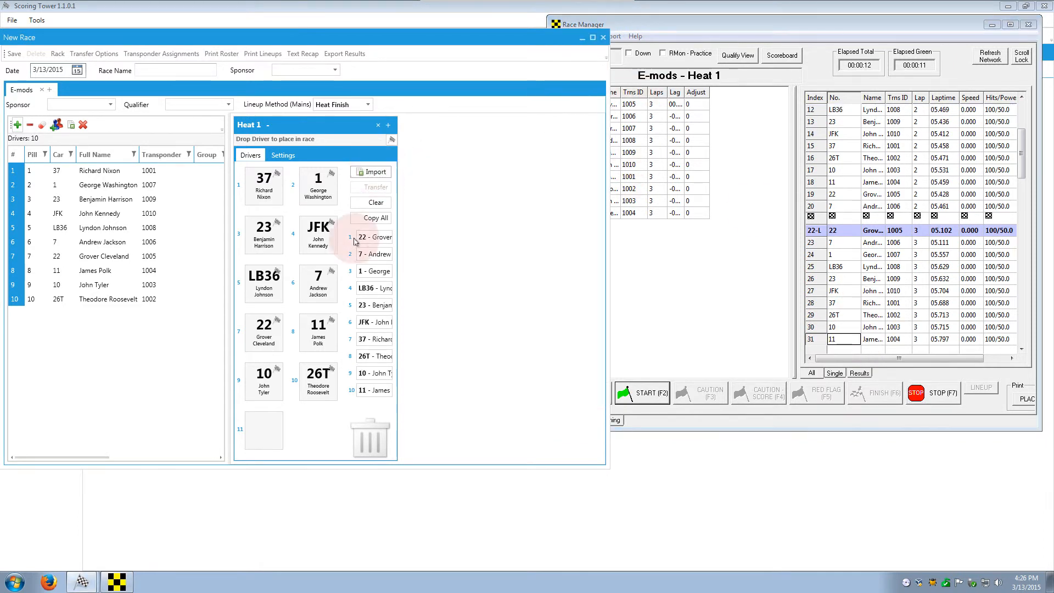
pyautogui.click(372, 302)
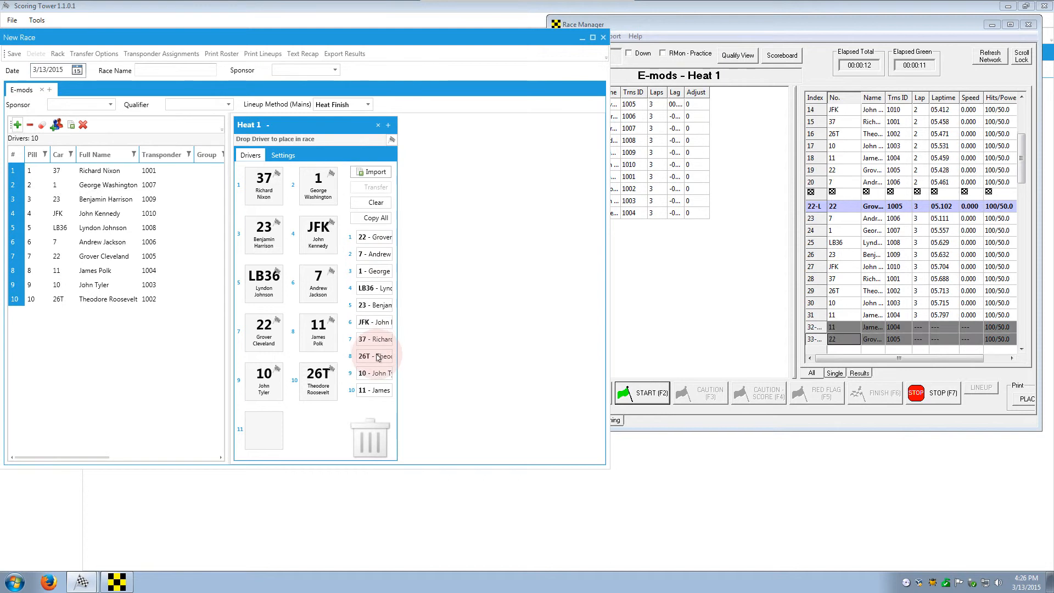
# Step: Clear the imported Heat 1 results in Scoring Tower
pyautogui.click(880, 120)
pyautogui.click(832, 137)
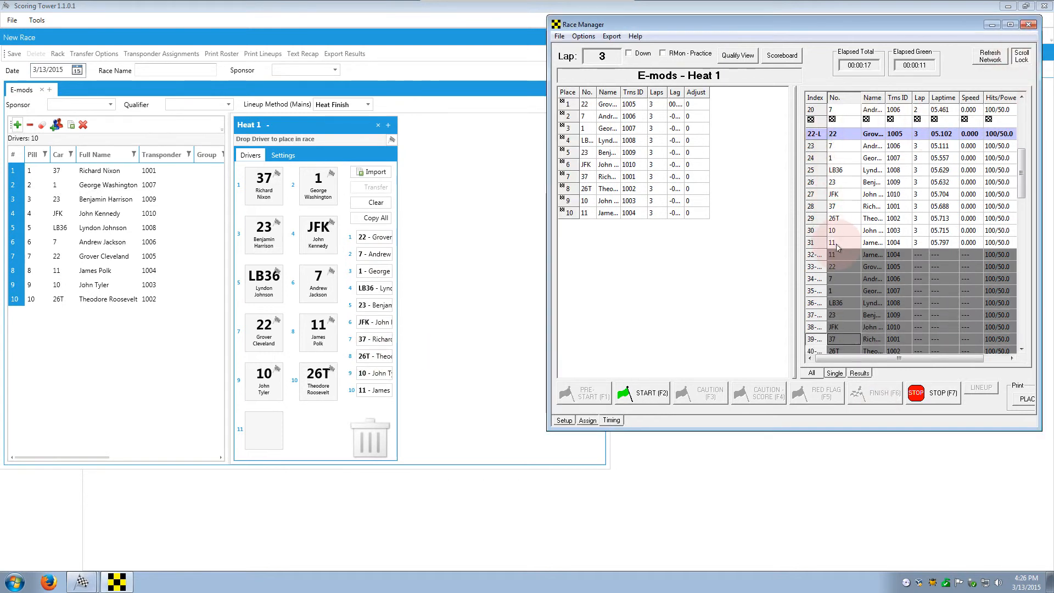
pyautogui.click(376, 204)
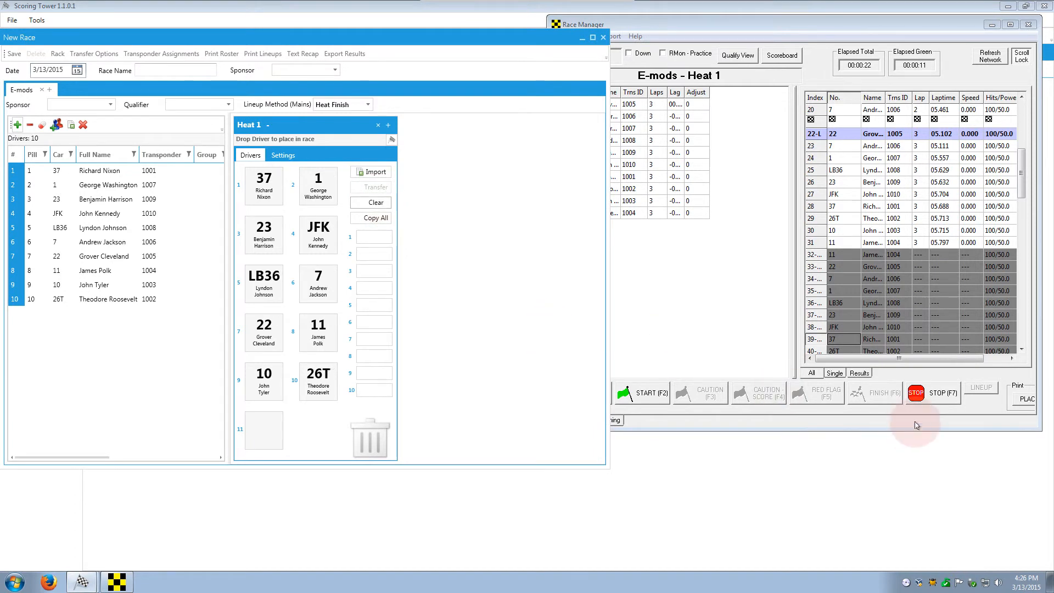
# Step: Stop Heat 1 without saving, restart timing, and import the live standings
pyautogui.click(924, 401)
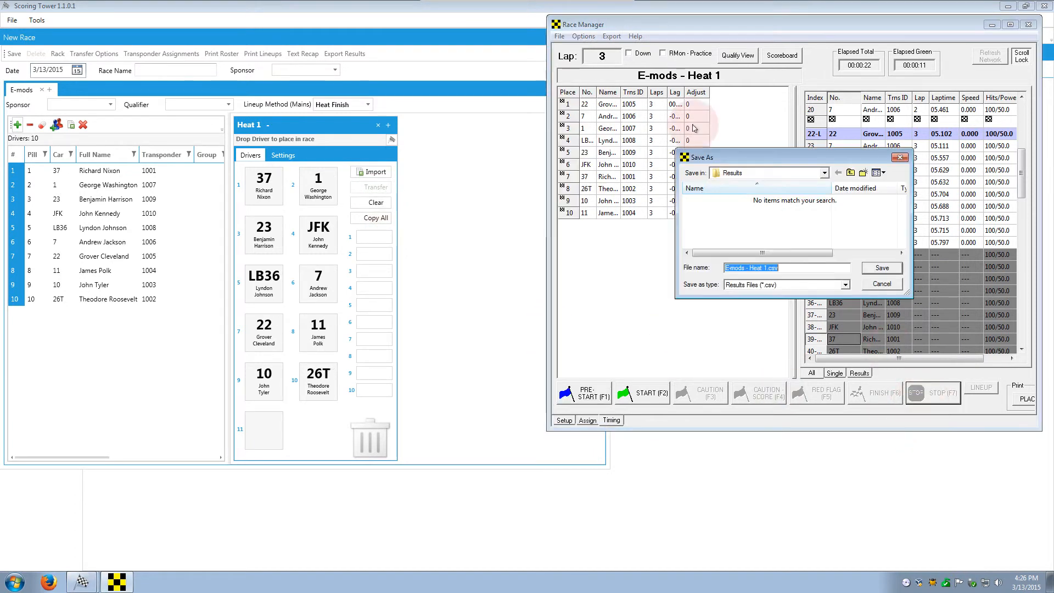
pyautogui.click(882, 284)
pyautogui.click(637, 395)
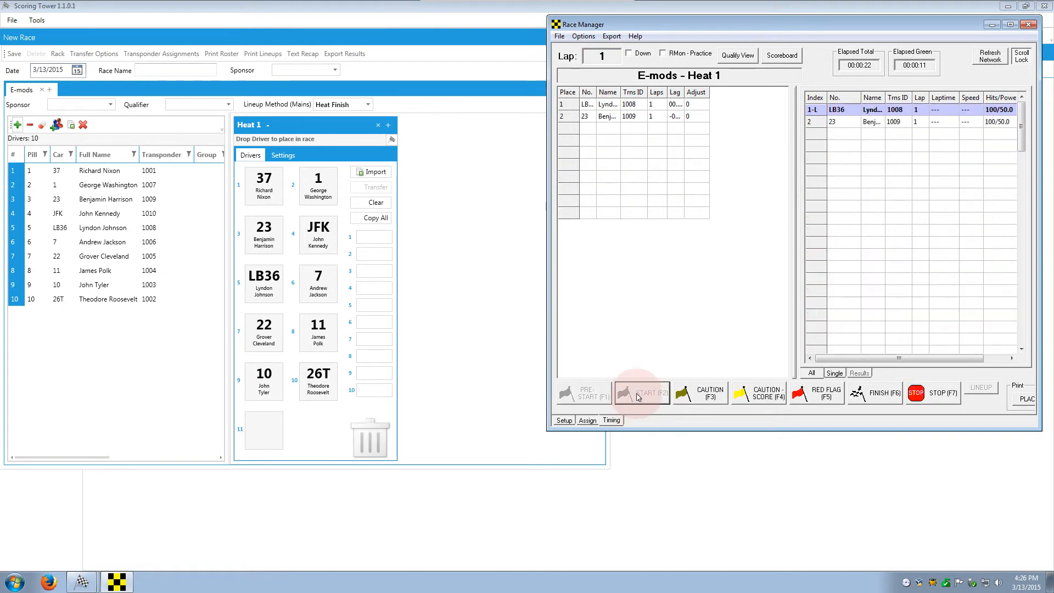
pyautogui.click(378, 173)
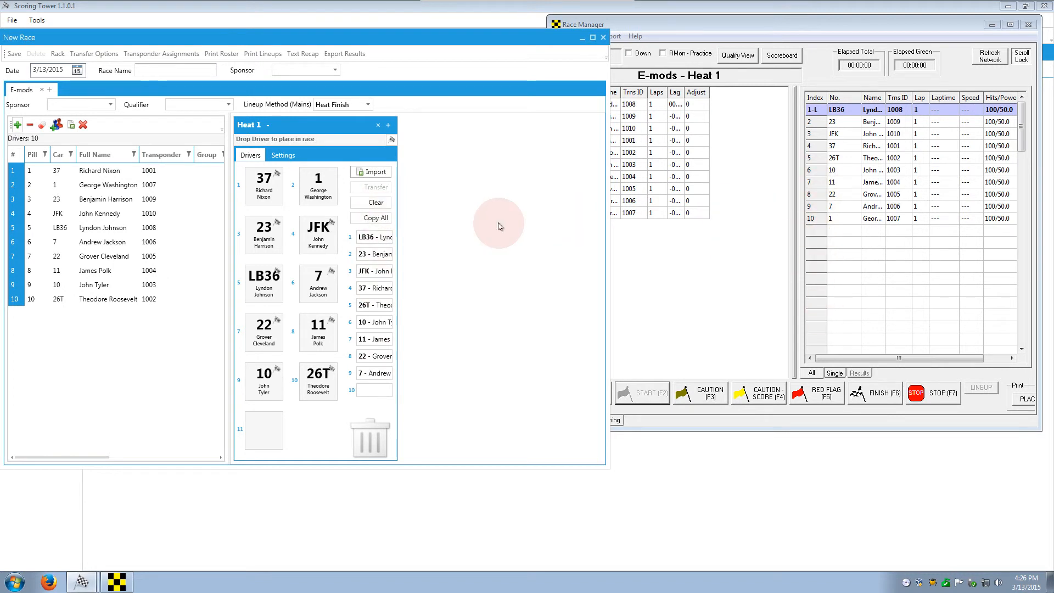
pyautogui.click(379, 173)
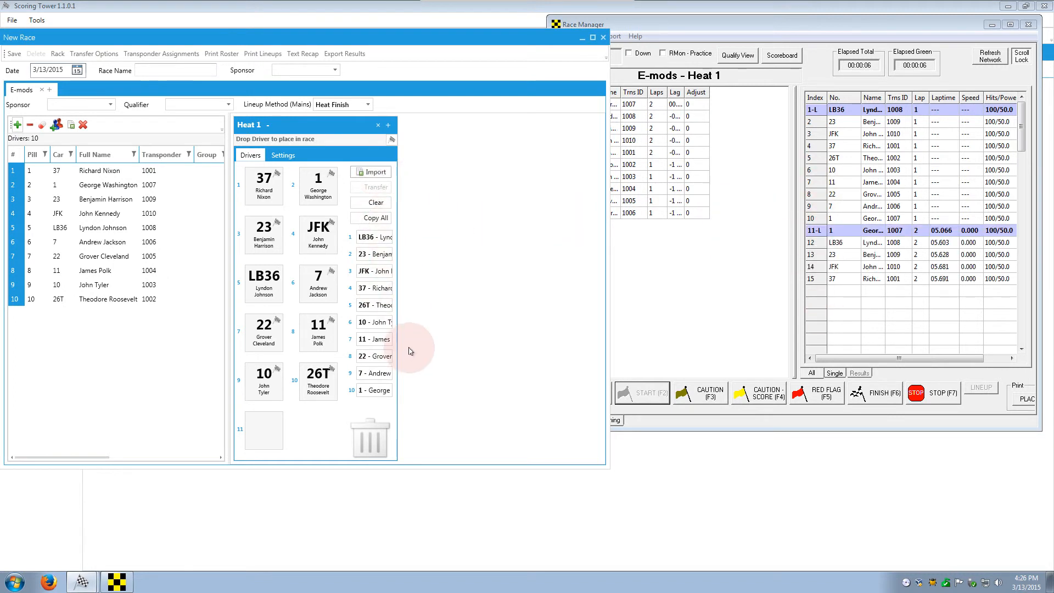
pyautogui.click(376, 172)
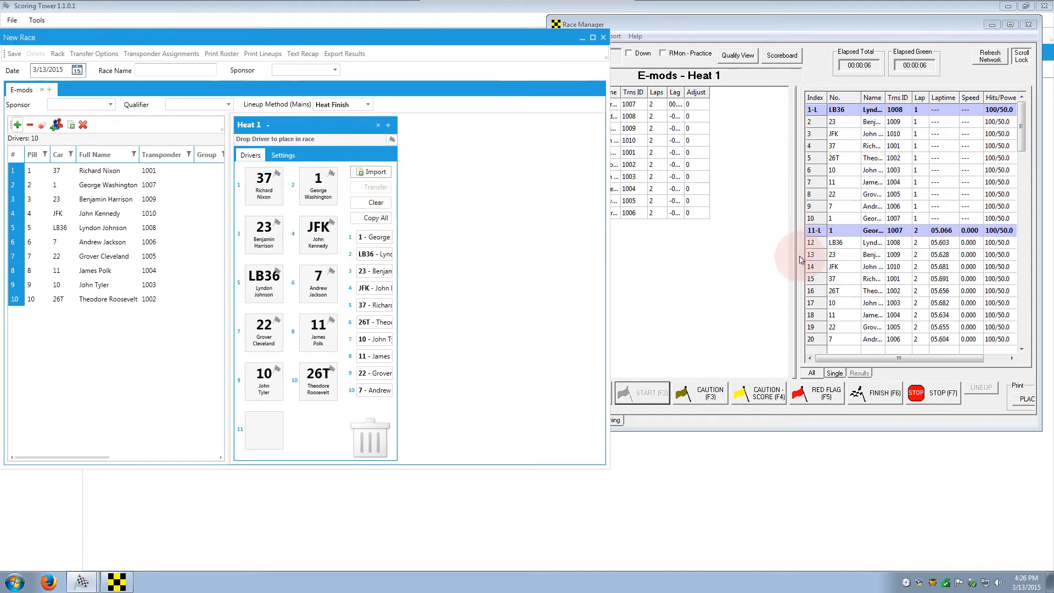
# Step: Stop the heat with F7, import the final order led by cars 22, 7 and 1
pyautogui.press('F7')
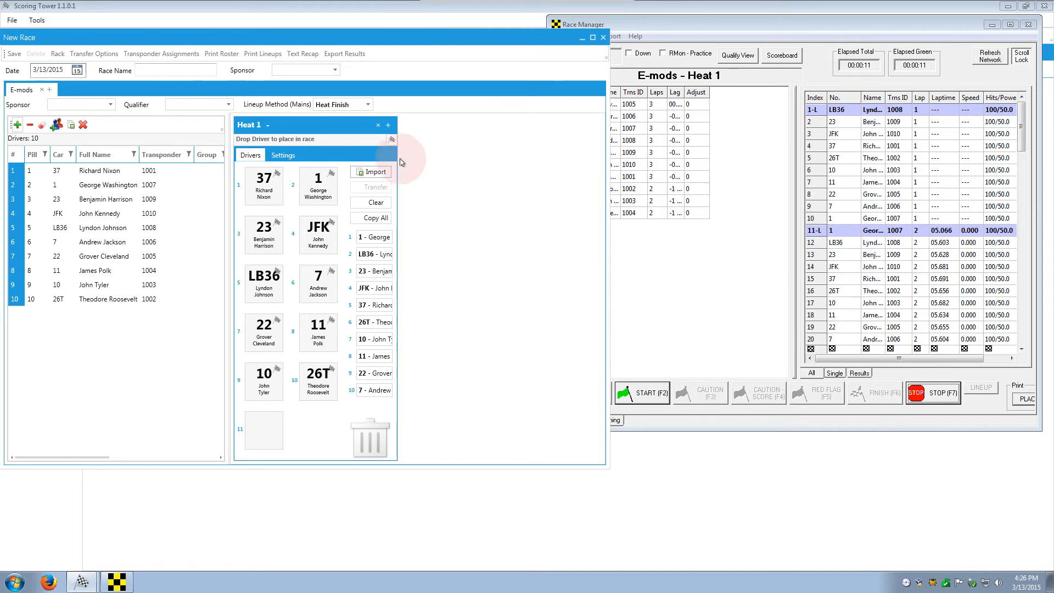
pyautogui.click(1024, 83)
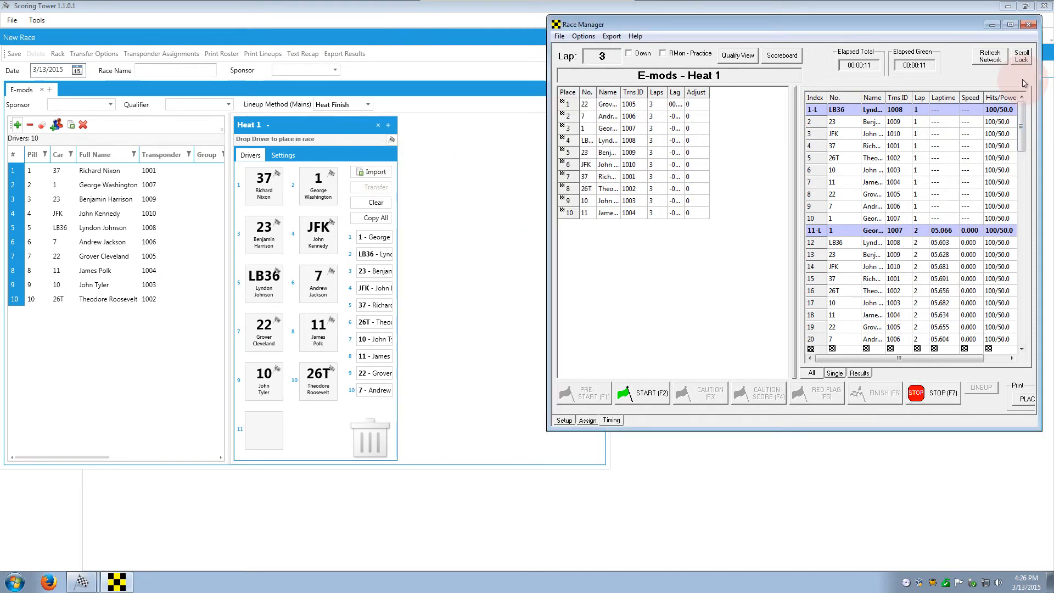
pyautogui.moveTo(1021, 128); pyautogui.dragTo(1022, 165)
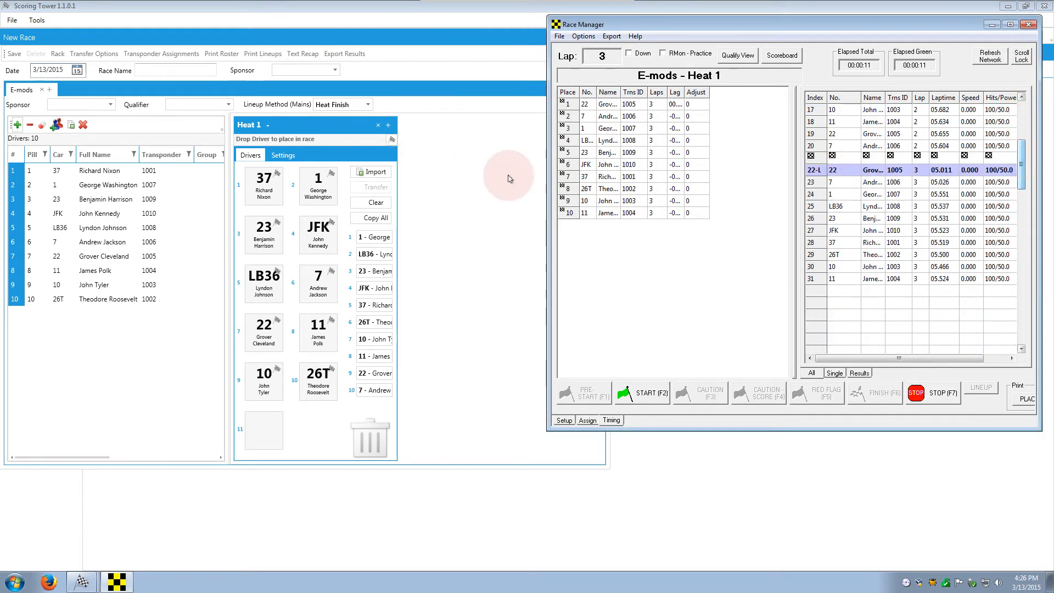
pyautogui.click(377, 175)
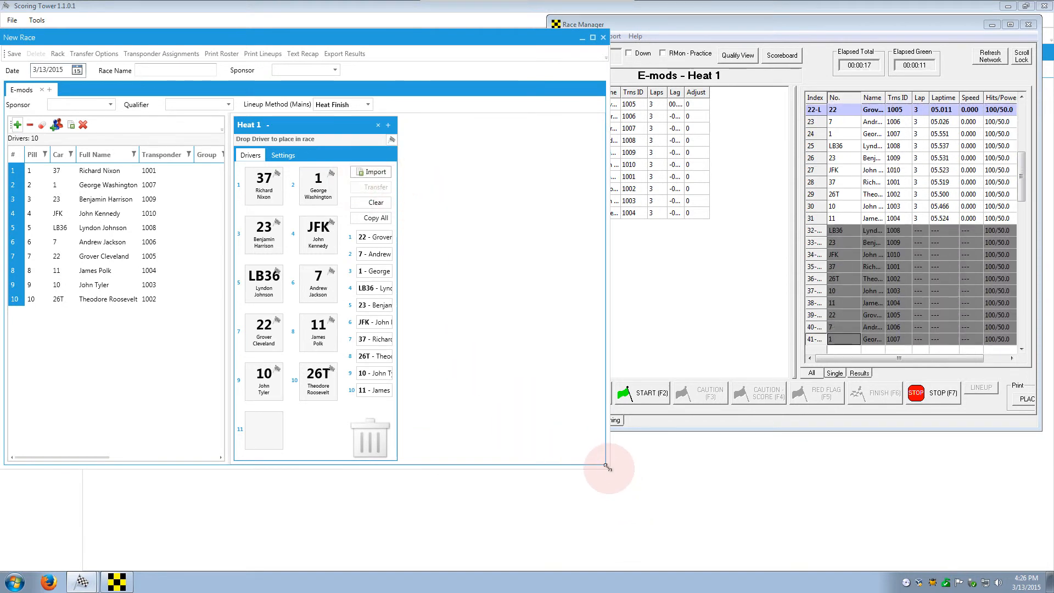
pyautogui.moveTo(607, 468); pyautogui.dragTo(810, 540)
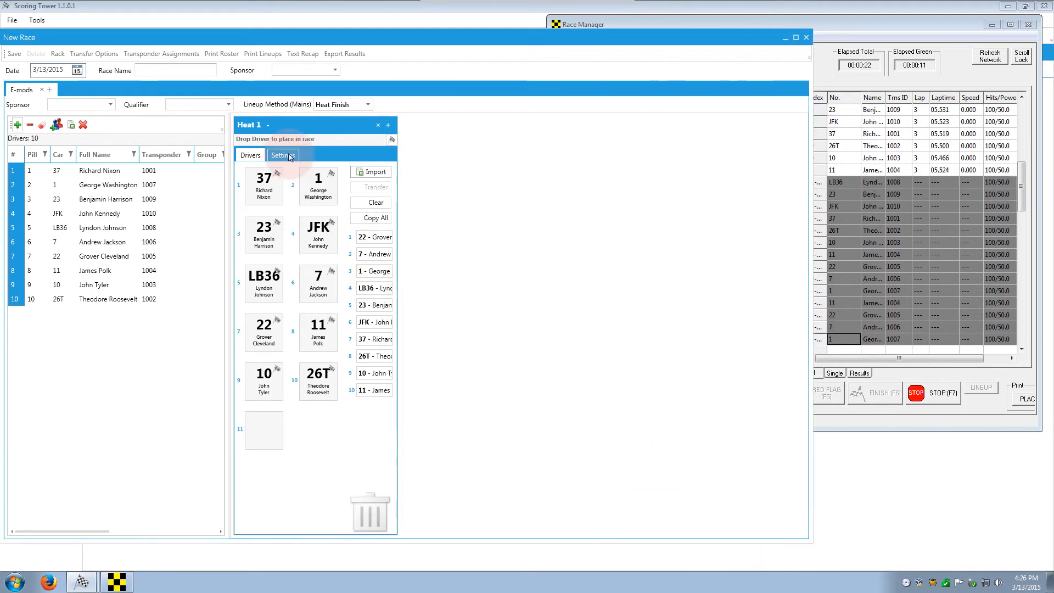
# Step: Set Heat 1 transfer options to A-Main Transfer 10, Races 1 and Lap 10
pyautogui.click(94, 53)
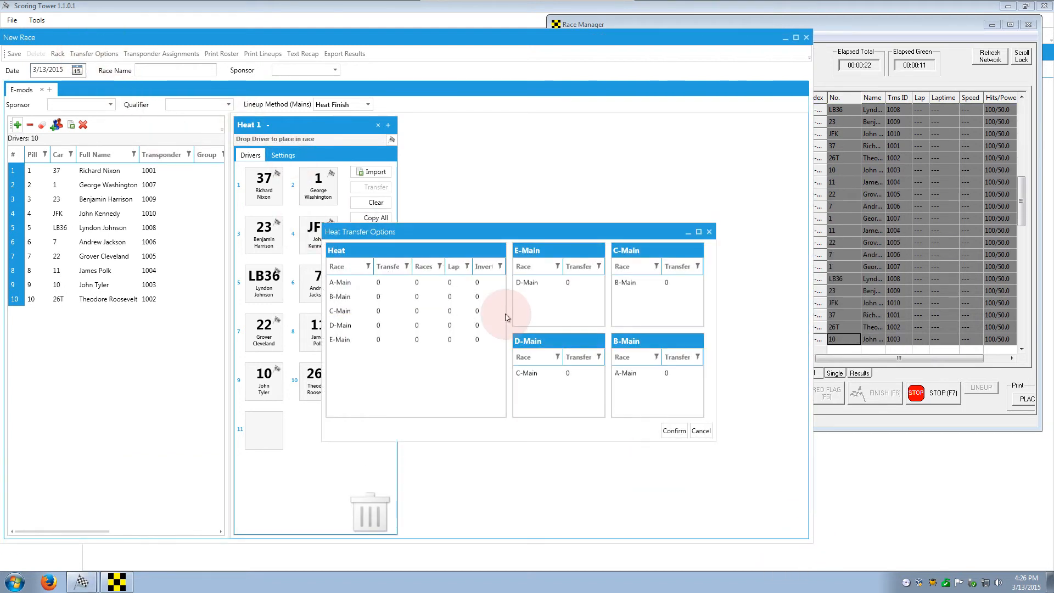
pyautogui.click(385, 282)
pyautogui.click(381, 283)
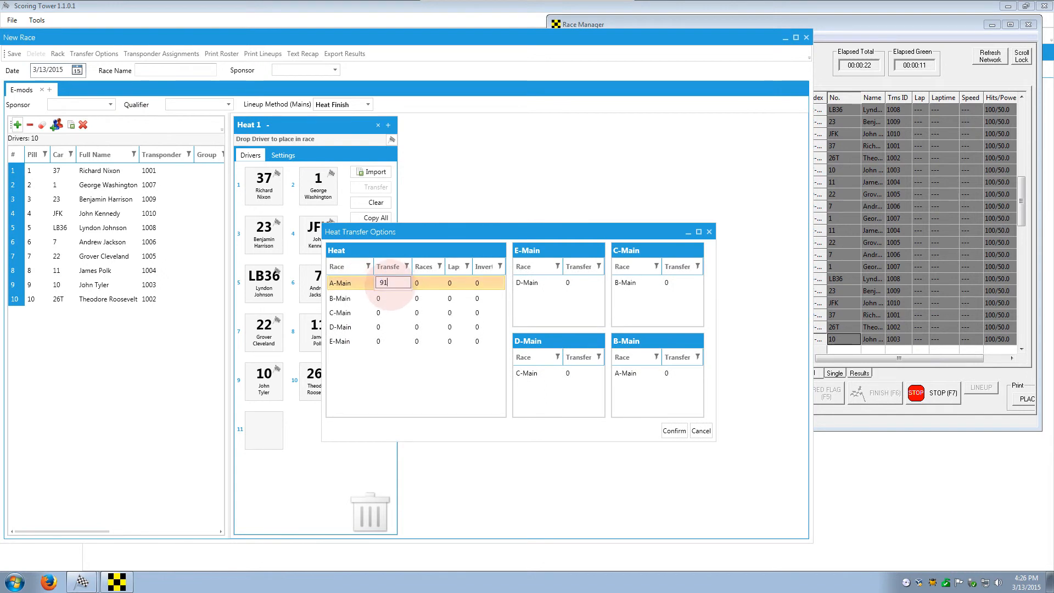
pyautogui.write('10')
pyautogui.click(426, 282)
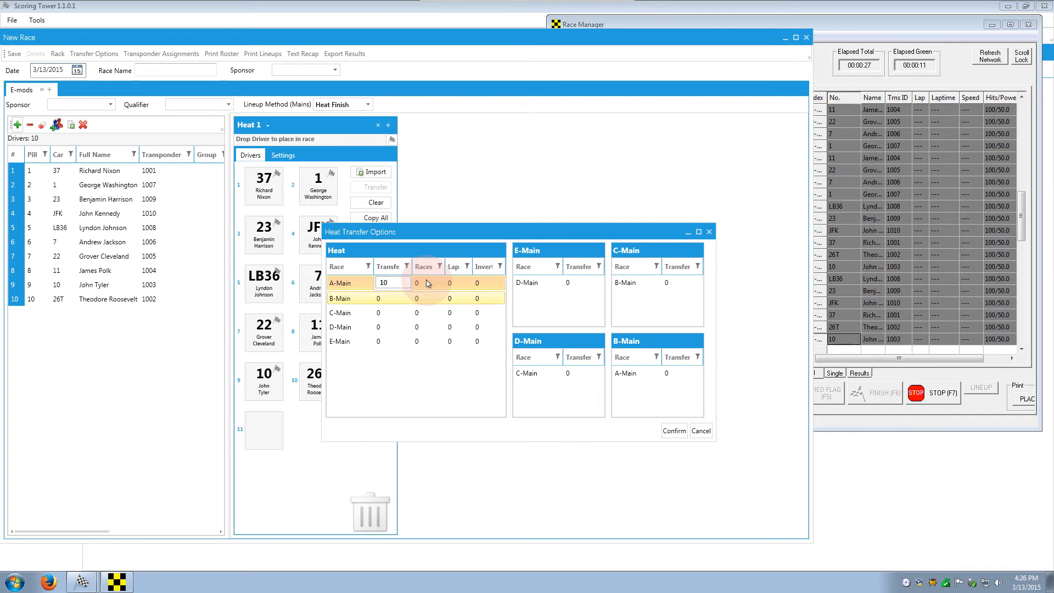
pyautogui.write('1')
pyautogui.click(463, 283)
pyautogui.write('1')
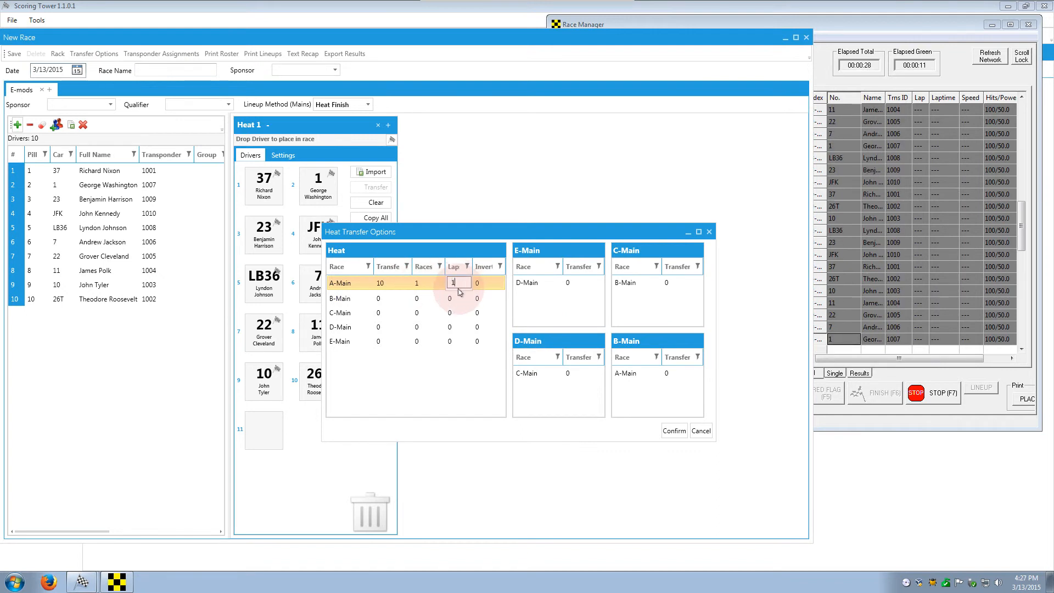
pyautogui.write('0')
pyautogui.click(674, 431)
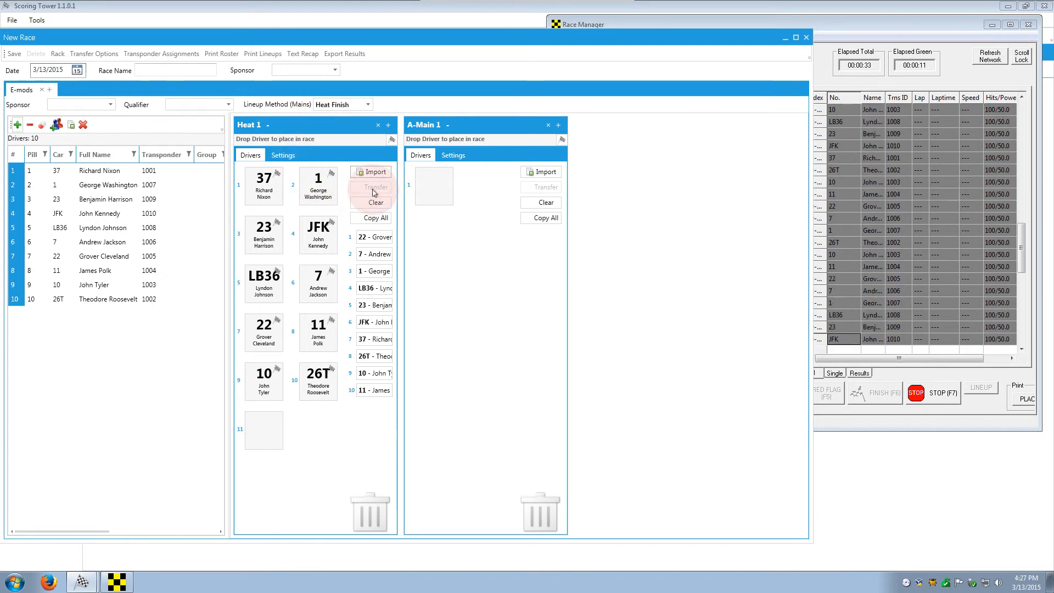
# Step: Stop Heat 1 timing in Race Manager and save the results file
pyautogui.click(952, 397)
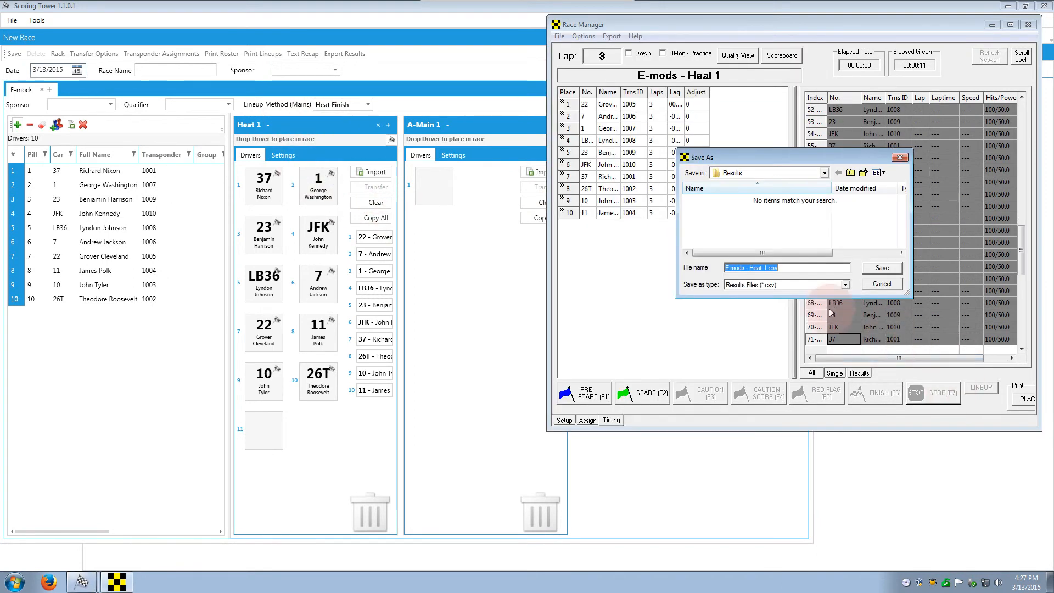
pyautogui.click(882, 266)
pyautogui.click(674, 35)
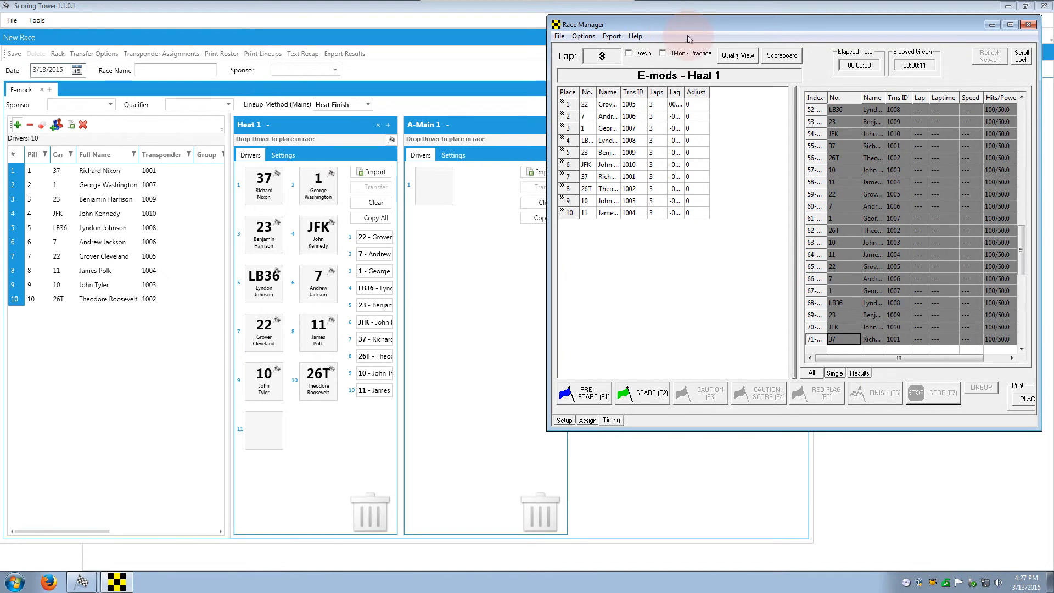
pyautogui.click(354, 112)
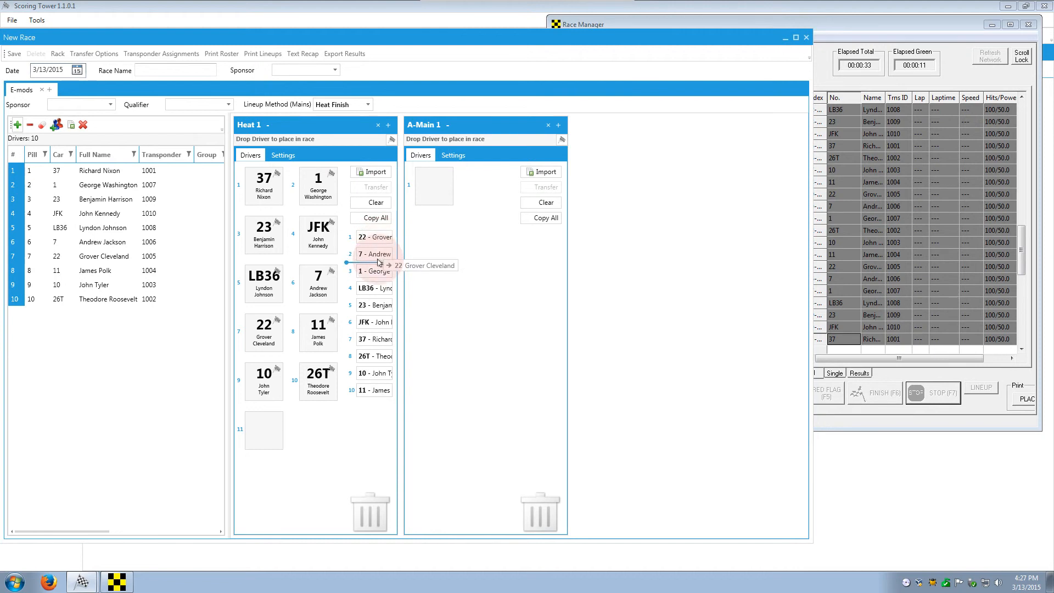
# Step: Clear and recopy Heat 1's results, then transfer all ten drivers into A-Main 1
pyautogui.moveTo(376, 253); pyautogui.dragTo(375, 237)
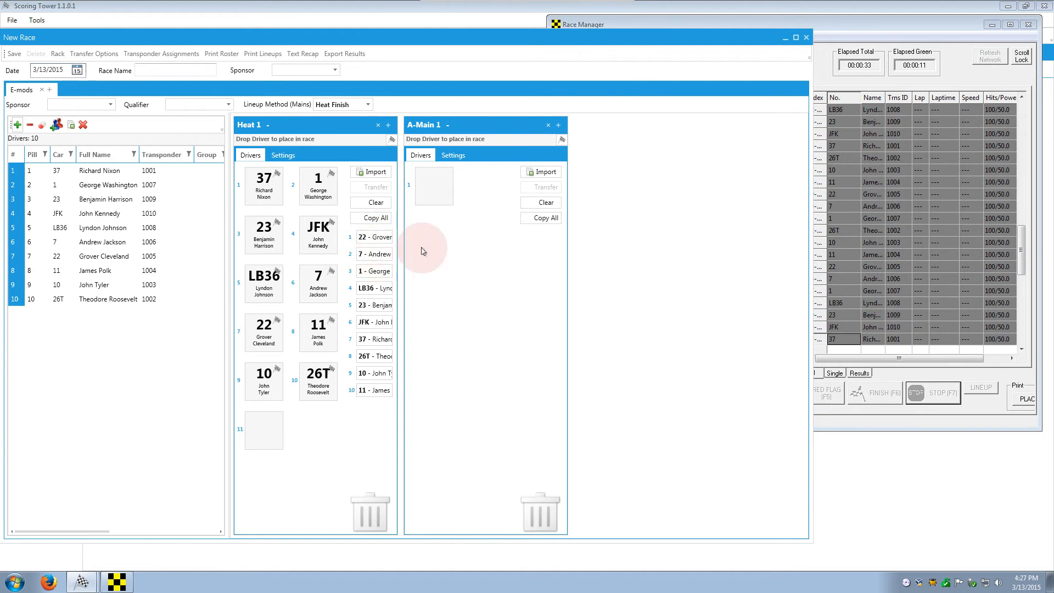
pyautogui.click(376, 203)
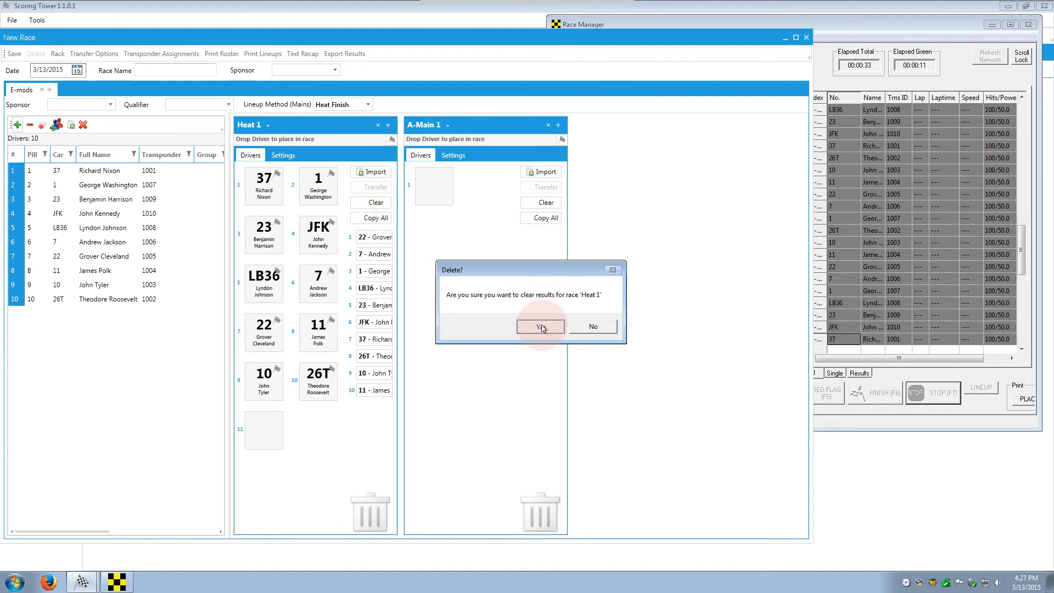
pyautogui.click(542, 328)
pyautogui.click(377, 219)
pyautogui.click(382, 189)
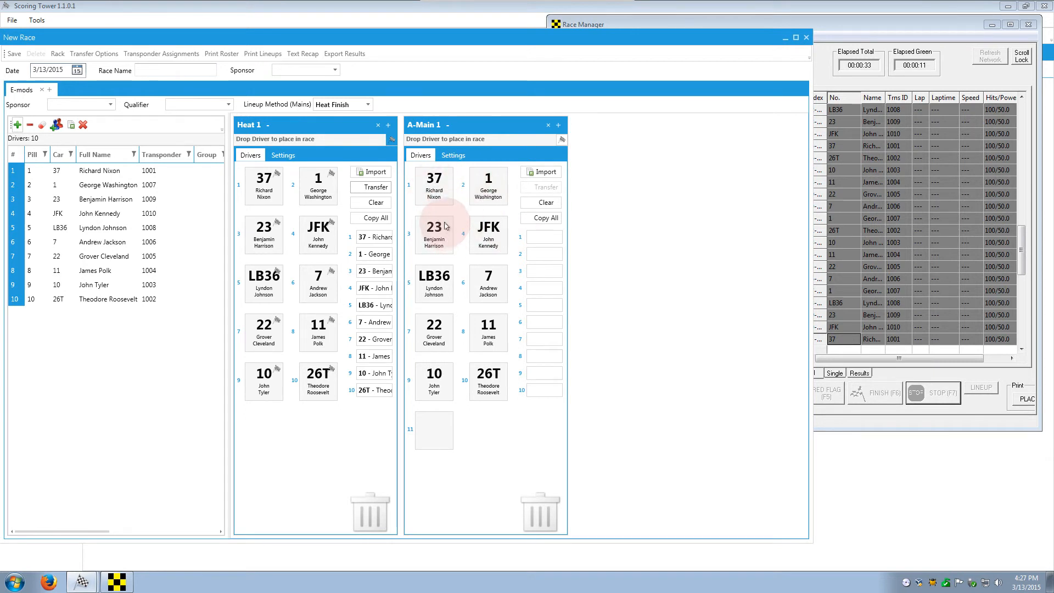
pyautogui.click(168, 57)
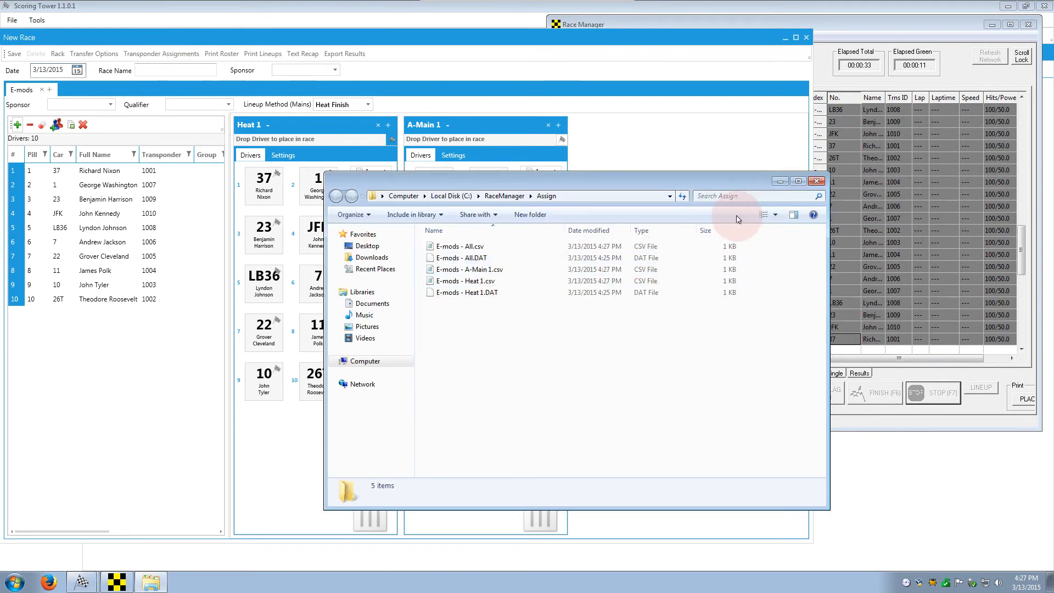
pyautogui.click(816, 182)
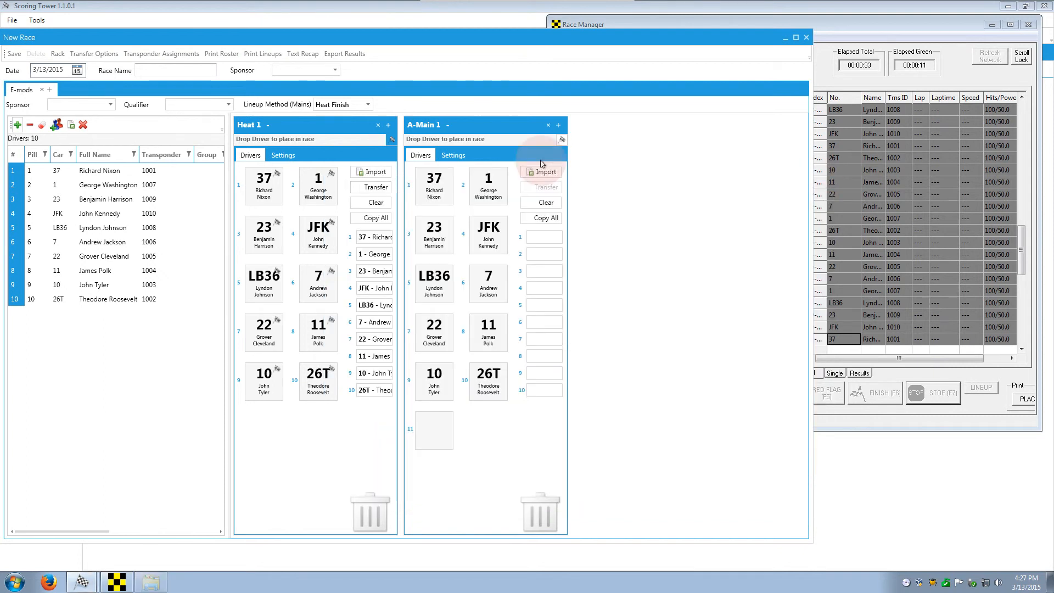
pyautogui.click(863, 32)
# Step: Delete the E-mods - Heat 1 race from the Assign list
pyautogui.click(587, 420)
pyautogui.click(585, 67)
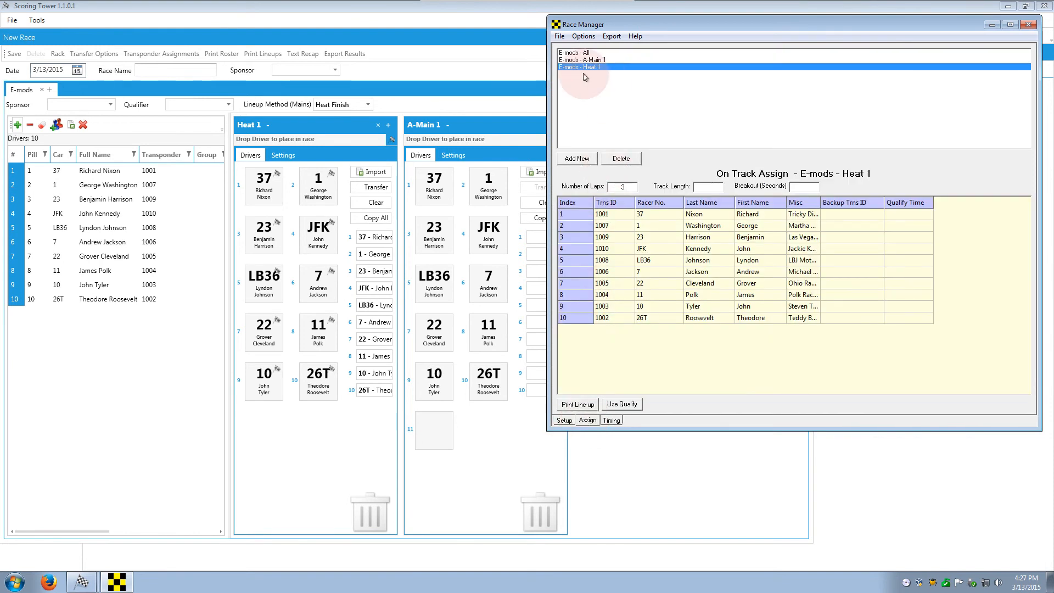
pyautogui.click(588, 59)
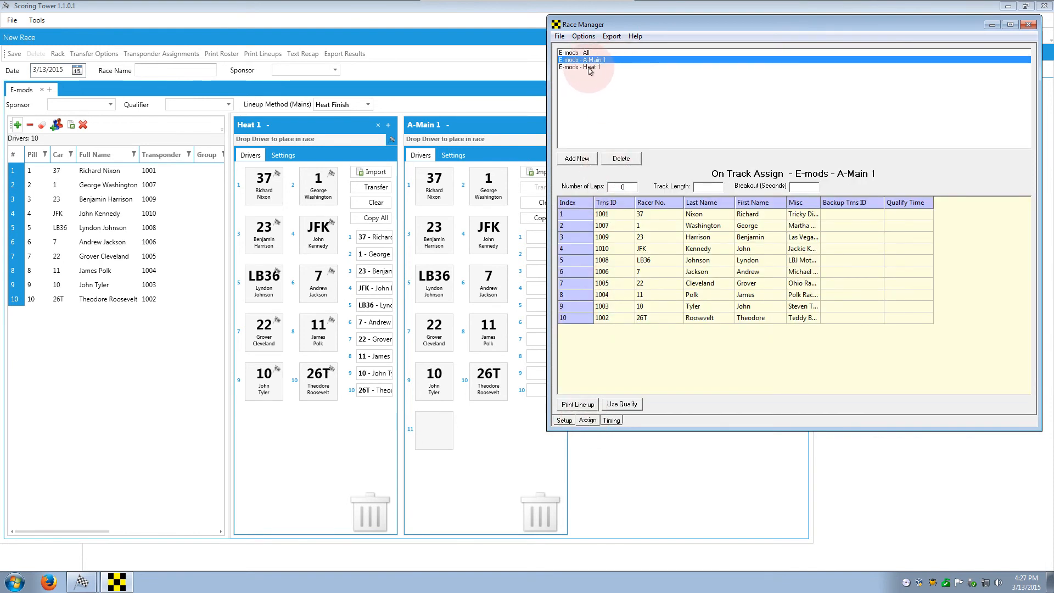
pyautogui.click(589, 67)
pyautogui.click(614, 146)
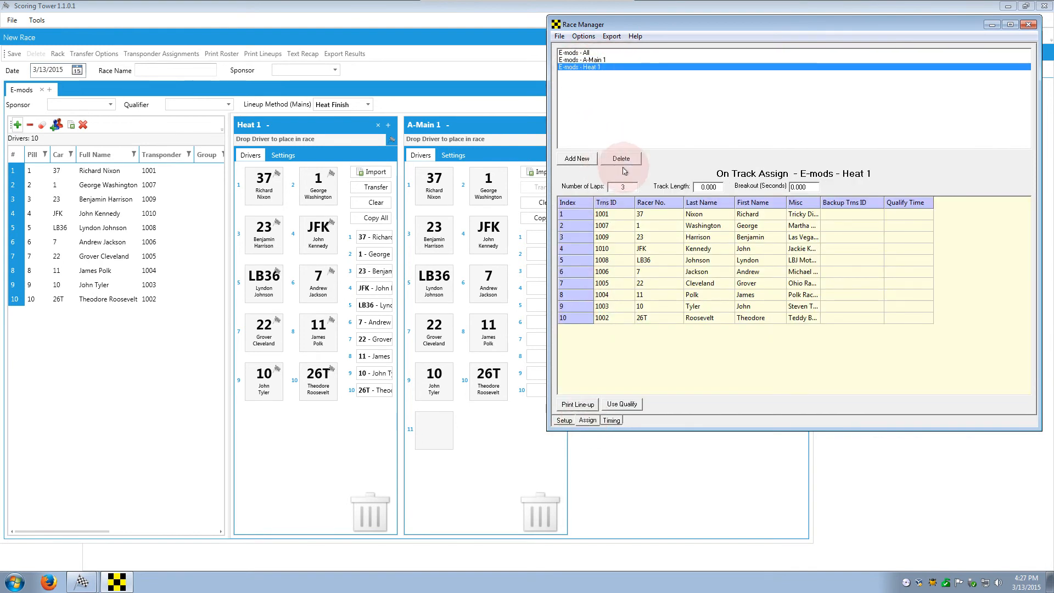
pyautogui.click(622, 159)
pyautogui.click(861, 316)
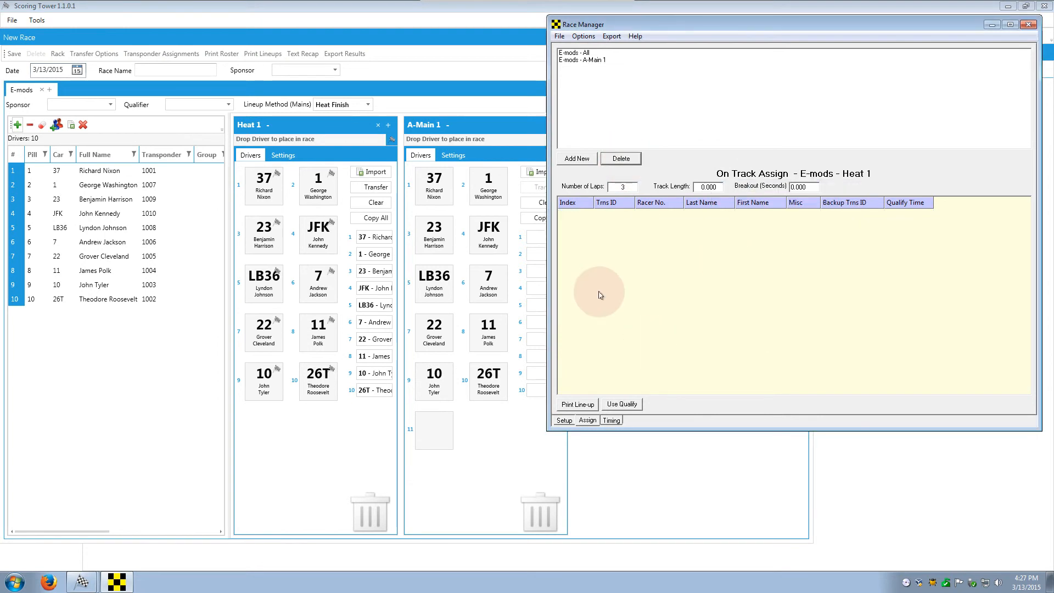
# Step: Load E-mods - A-Main 1 and its ten racers on the Timing page
pyautogui.click(589, 59)
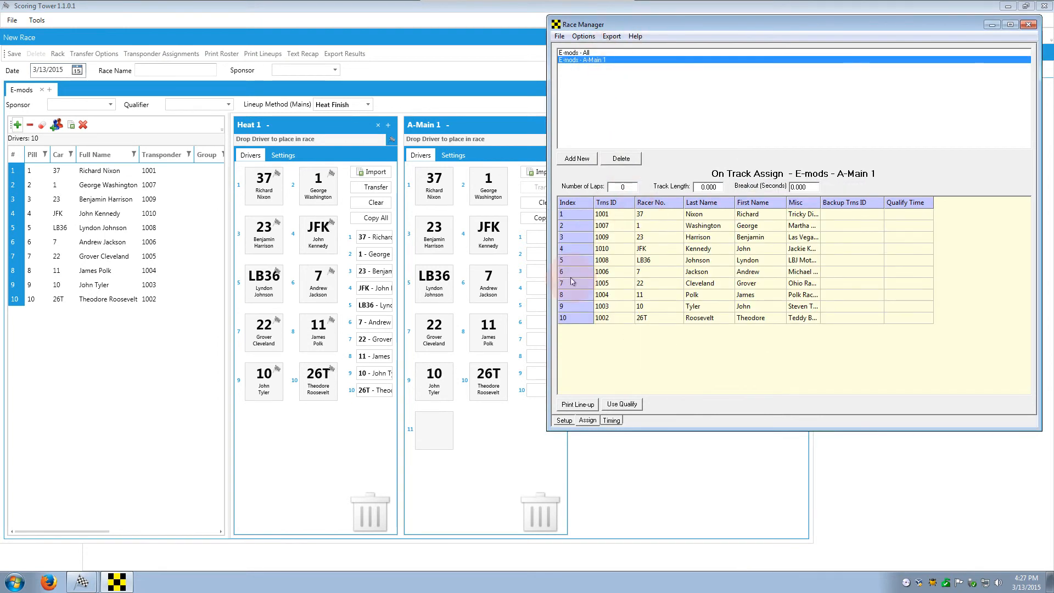
pyautogui.click(605, 358)
pyautogui.click(612, 420)
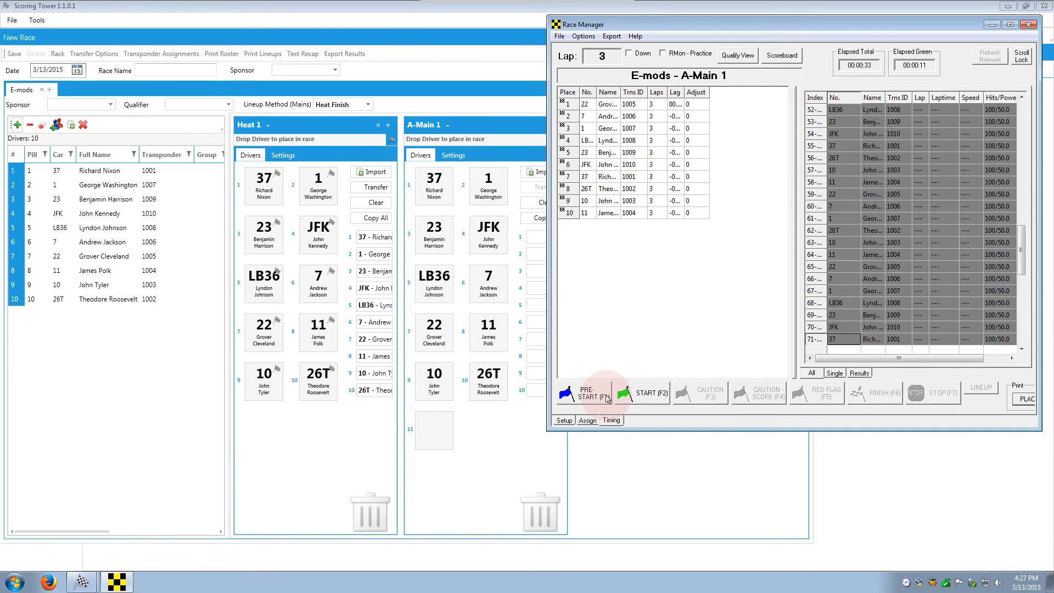
# Step: Start A-Main 1 timing, set Number of Laps to 3, and enlarge the timing window
pyautogui.click(643, 394)
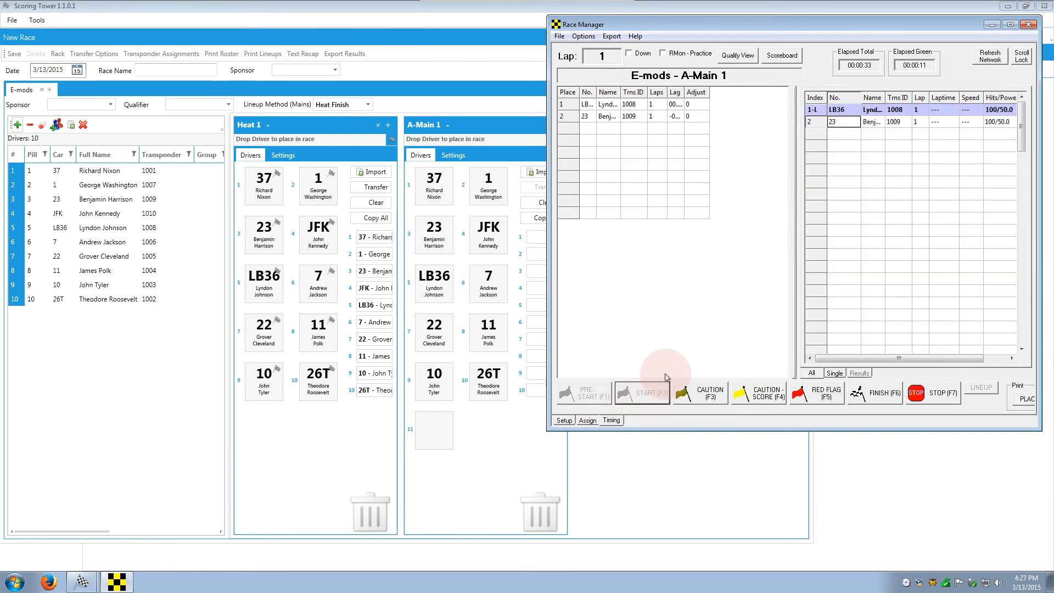
pyautogui.click(597, 421)
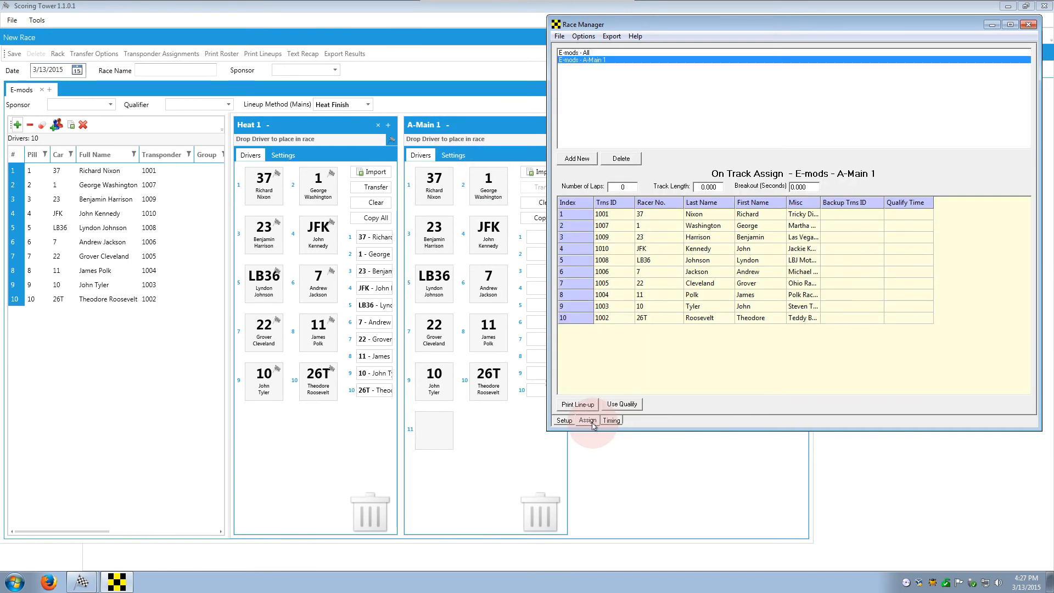
pyautogui.click(618, 188)
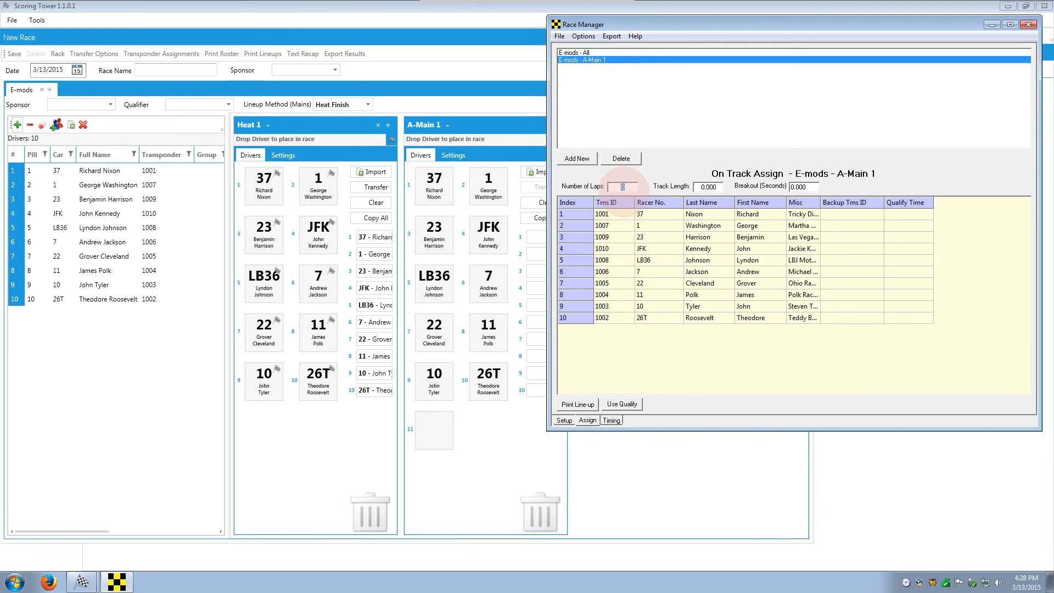
pyautogui.click(611, 420)
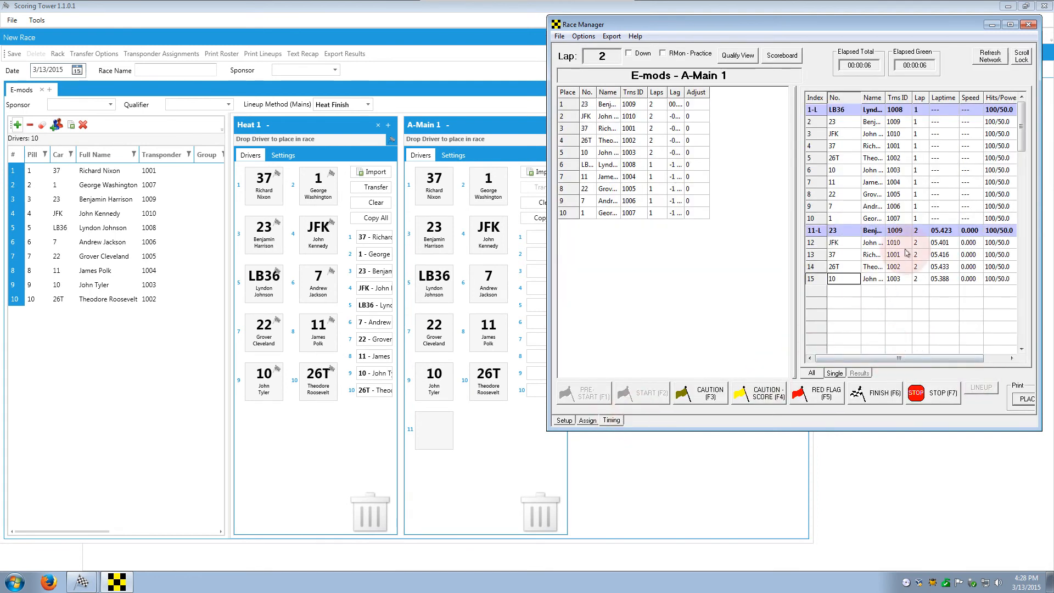
pyautogui.moveTo(887, 432); pyautogui.dragTo(893, 487)
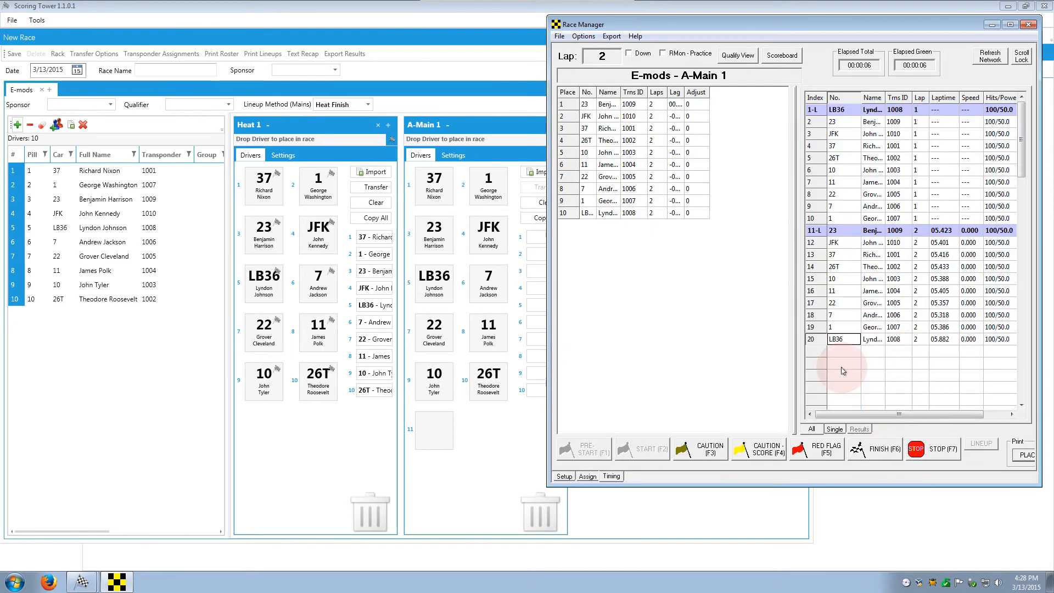
# Step: Import A-Main 1's finish order led by car 22, then stop timing without saving
pyautogui.click(537, 311)
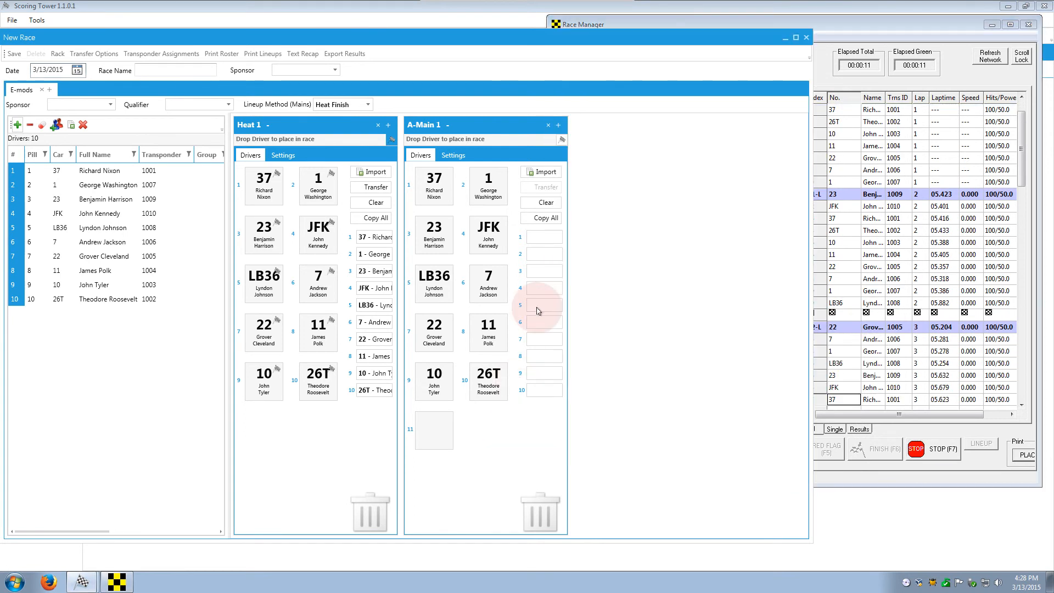
pyautogui.click(545, 173)
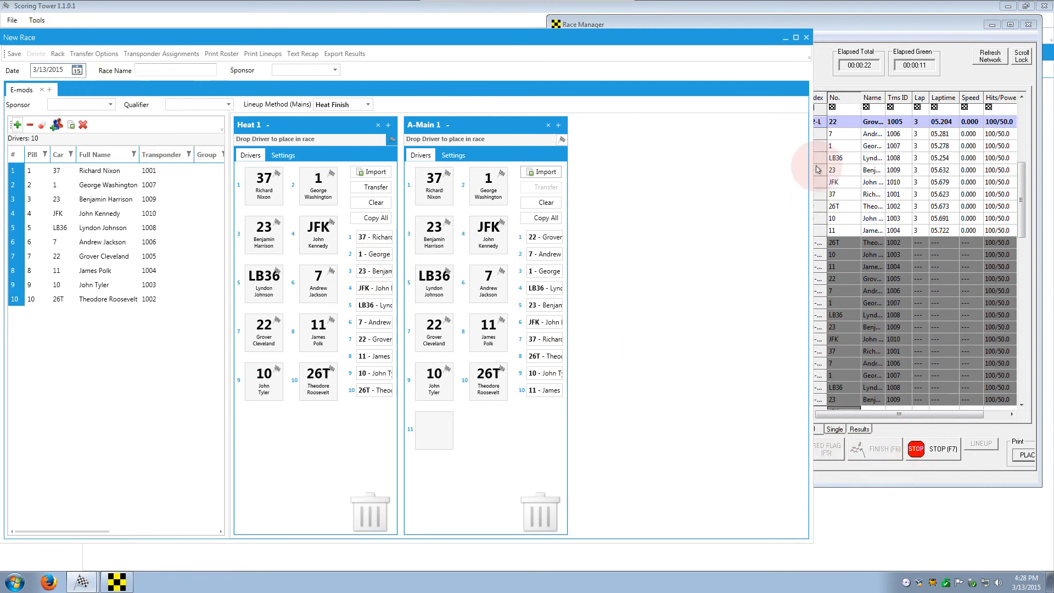
pyautogui.click(899, 183)
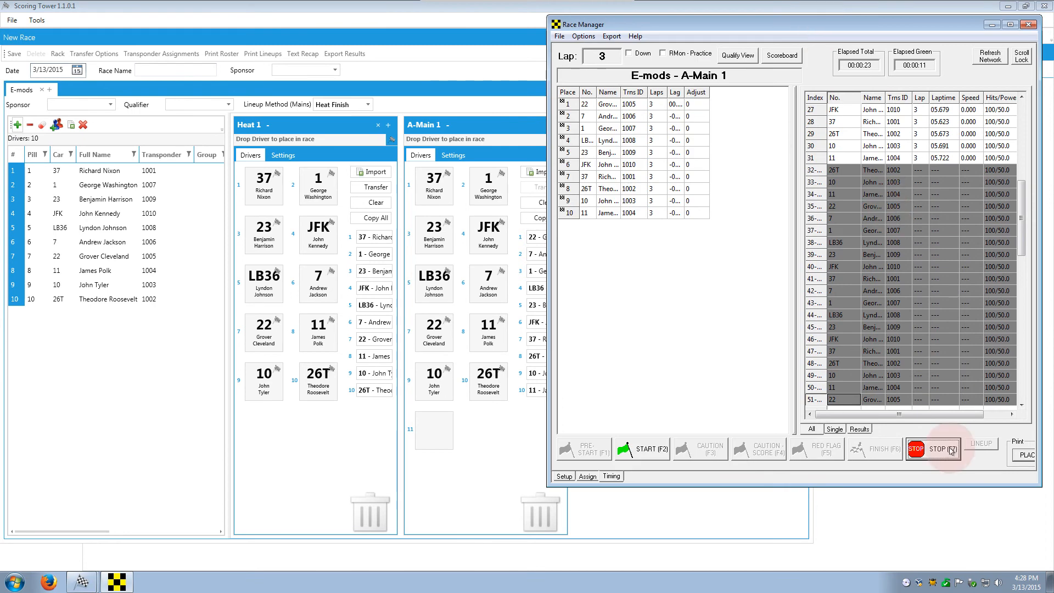
pyautogui.click(933, 449)
pyautogui.click(882, 285)
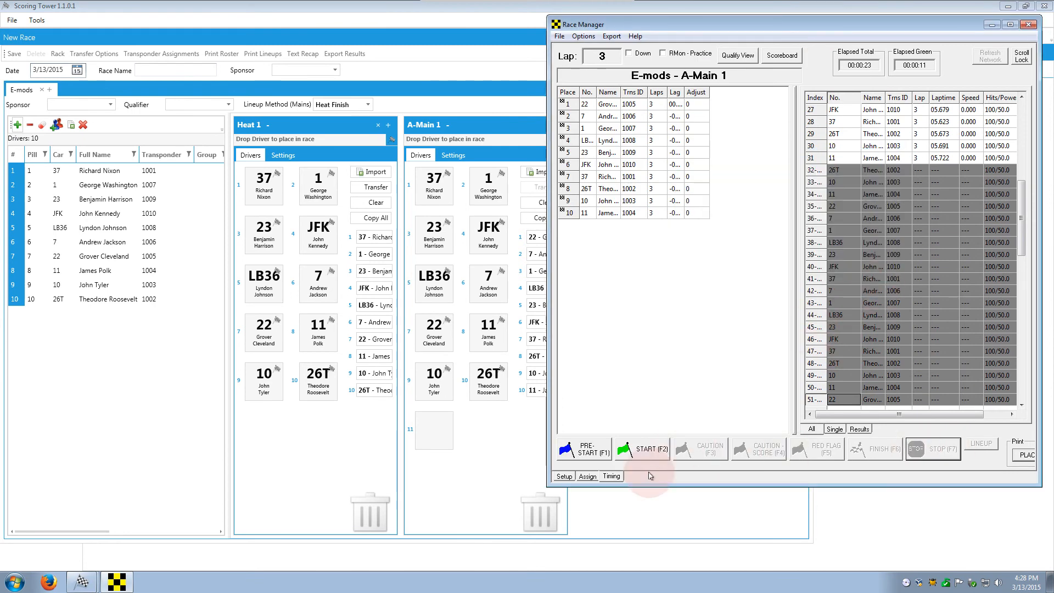
pyautogui.click(588, 476)
pyautogui.click(600, 60)
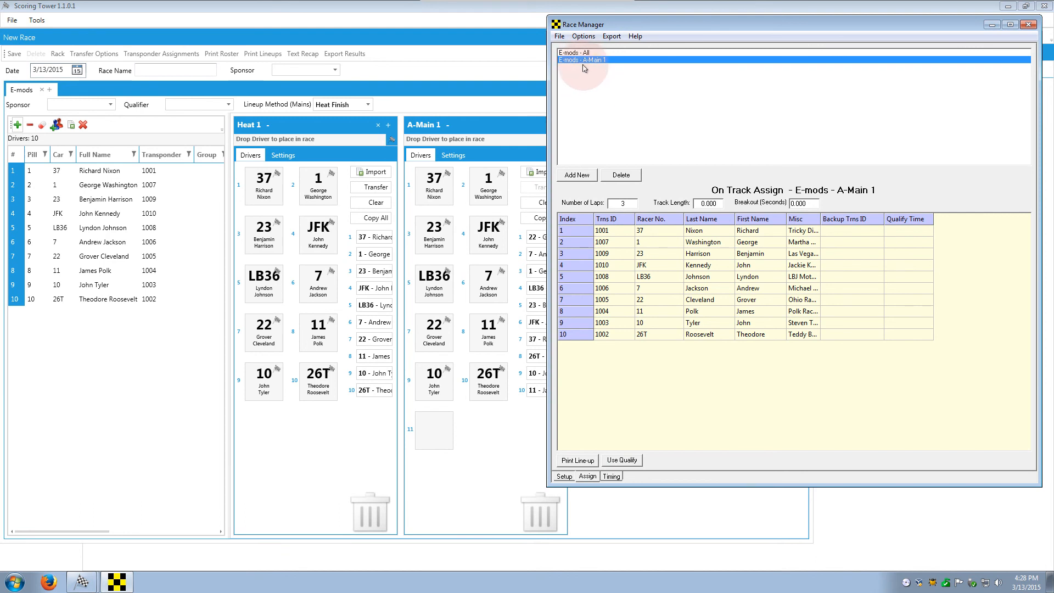
# Step: Delete E-mods - A-Main 1, then bring Scoring Tower's race window over the Setup page
pyautogui.click(621, 176)
pyautogui.click(859, 278)
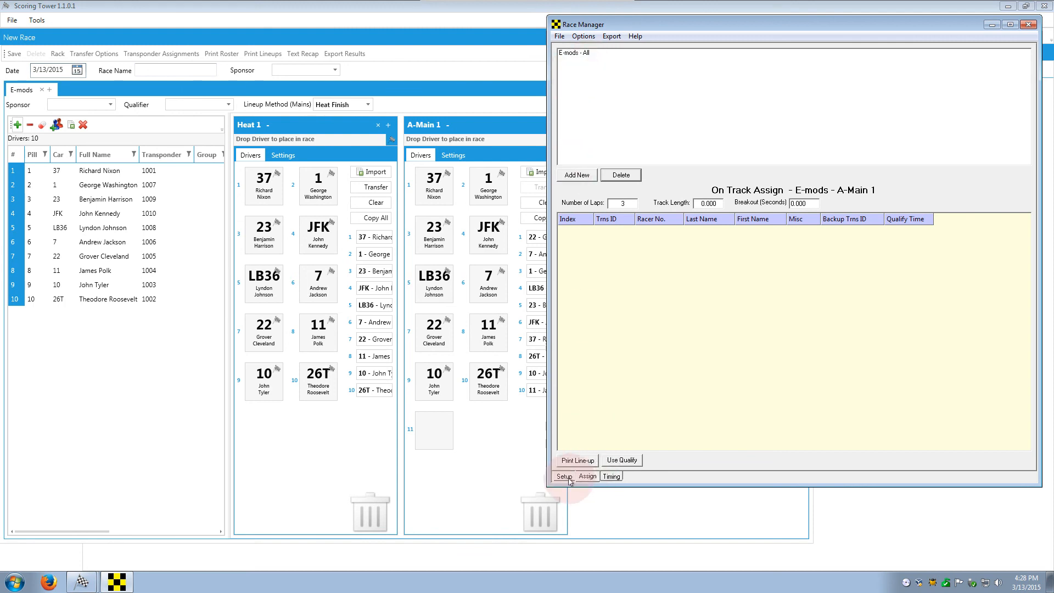
pyautogui.click(610, 476)
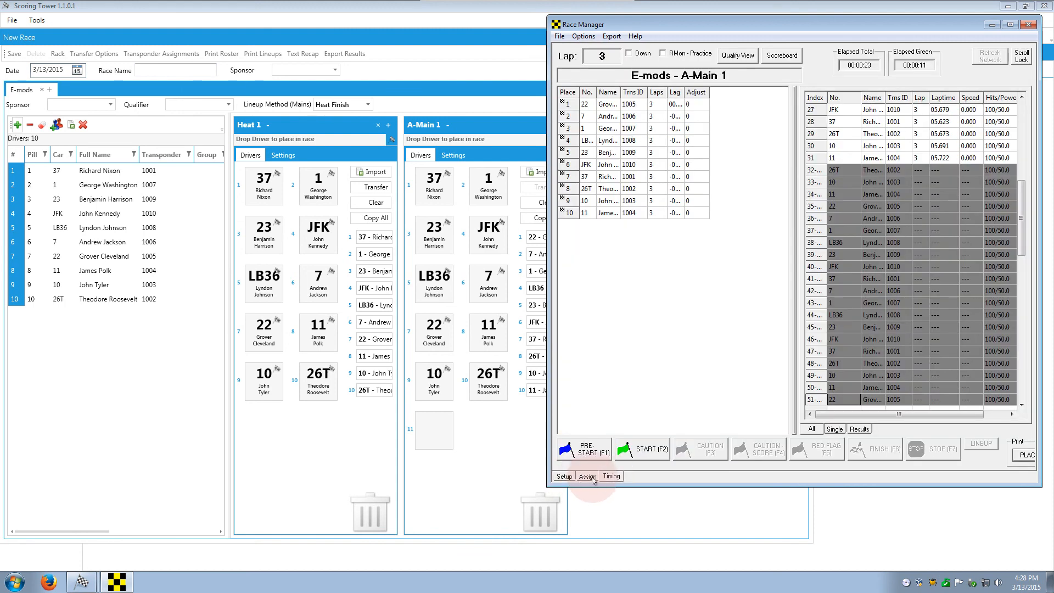
pyautogui.click(587, 477)
pyautogui.click(566, 477)
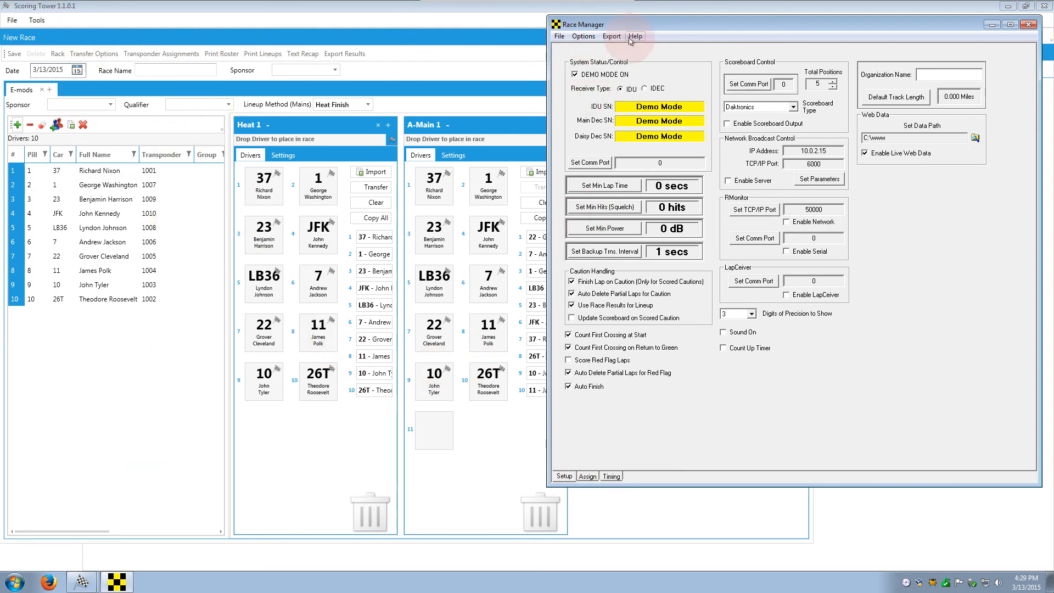
pyautogui.click(507, 36)
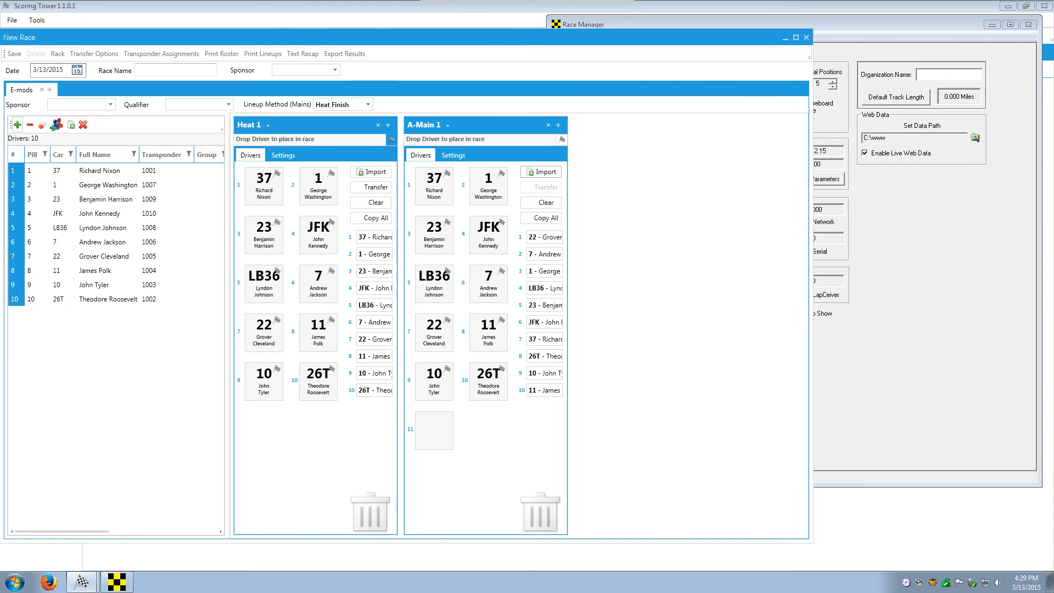